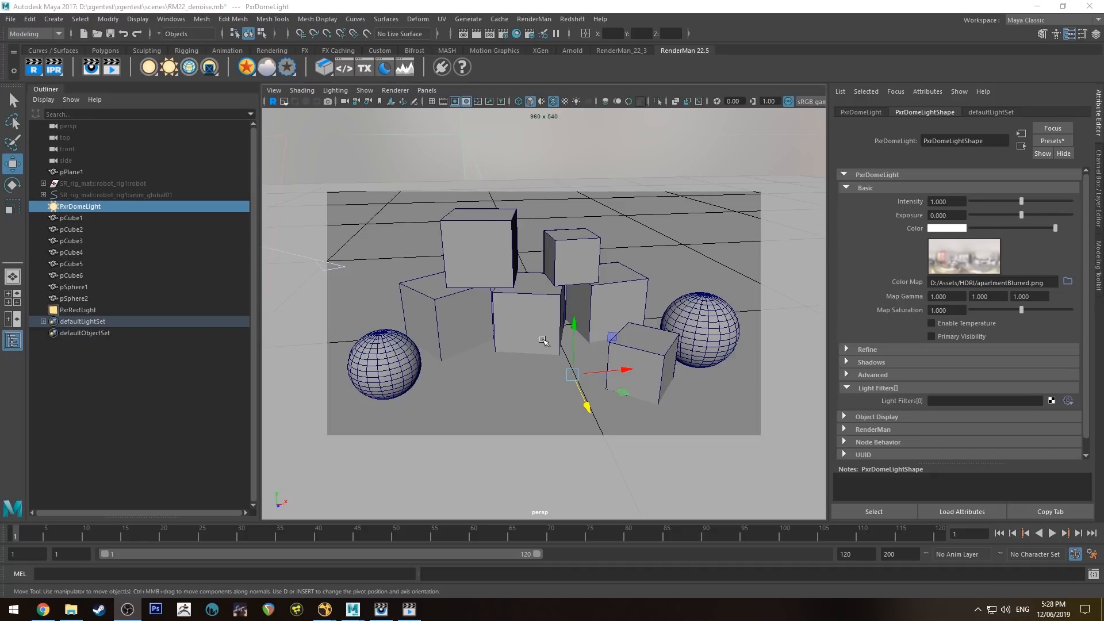
- Switch from the Move tool to the Select tool in the RM22_denoise scene
{"action": "key", "text": "q"}
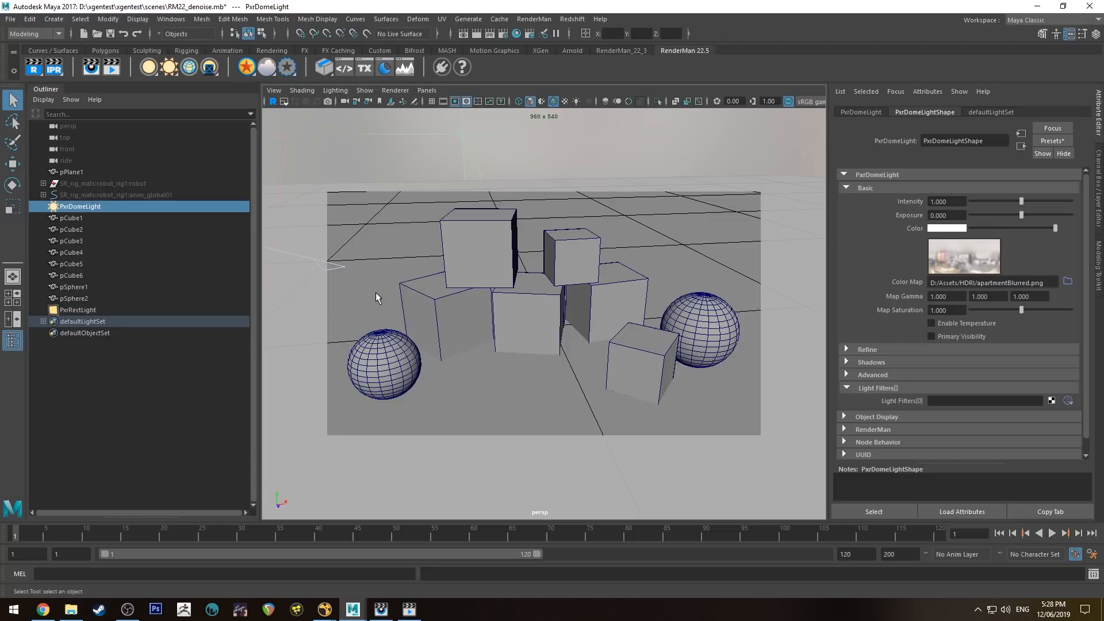
- Browse to RenderManProServer-22.5 lib\denoise and bring up the context menu for default.filter.json
{"action": "left_click", "coordinate": [71, 609]}
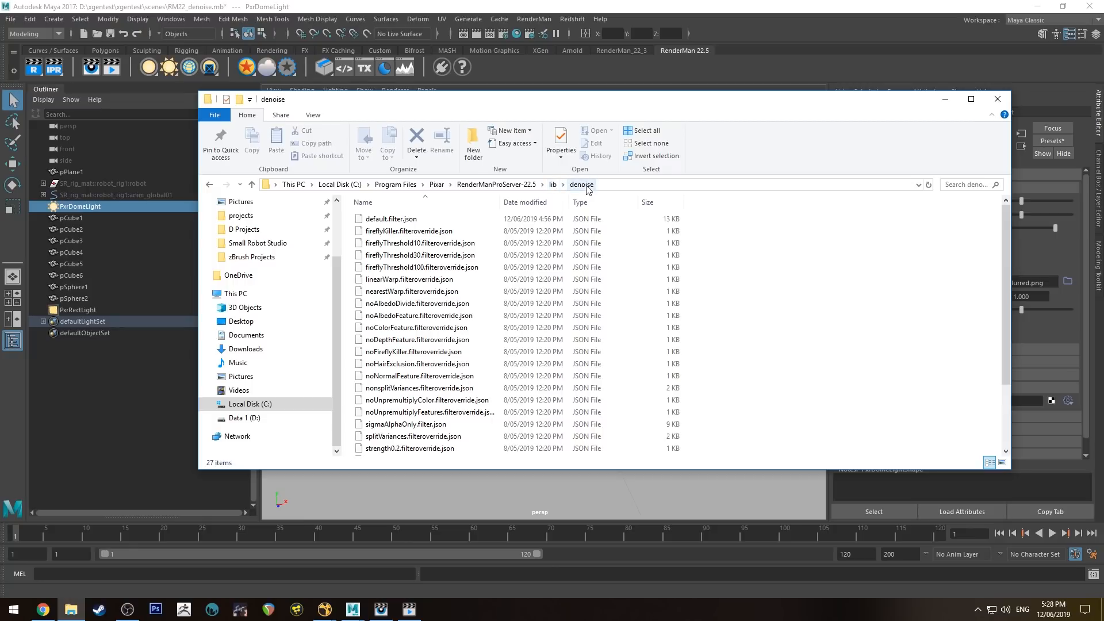
{"action": "left_click", "coordinate": [439, 222]}
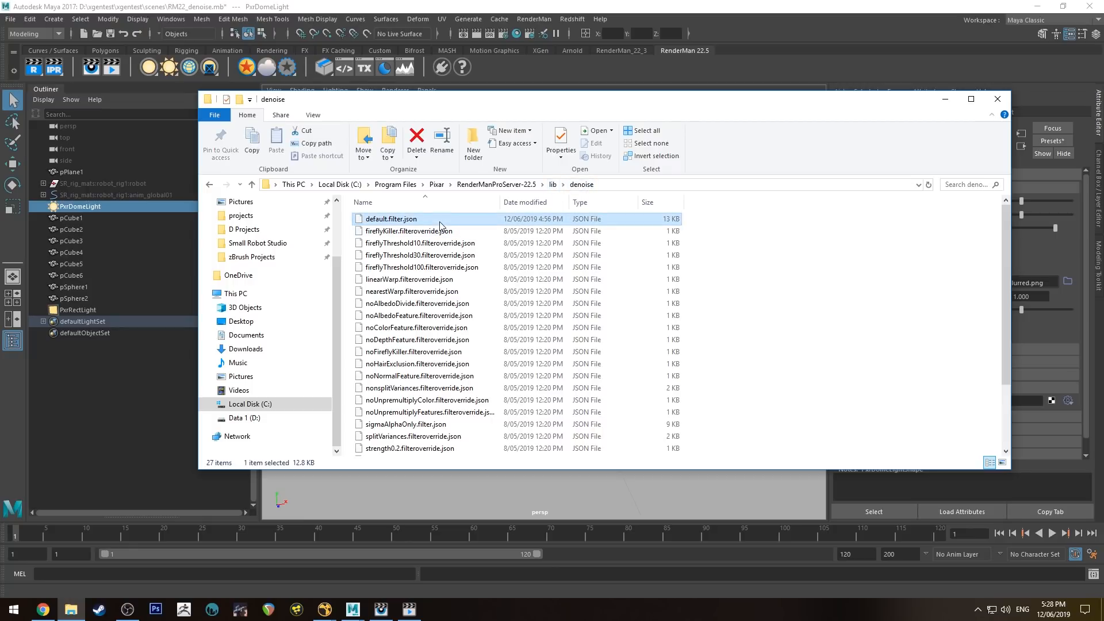
{"action": "right_click", "coordinate": [402, 219]}
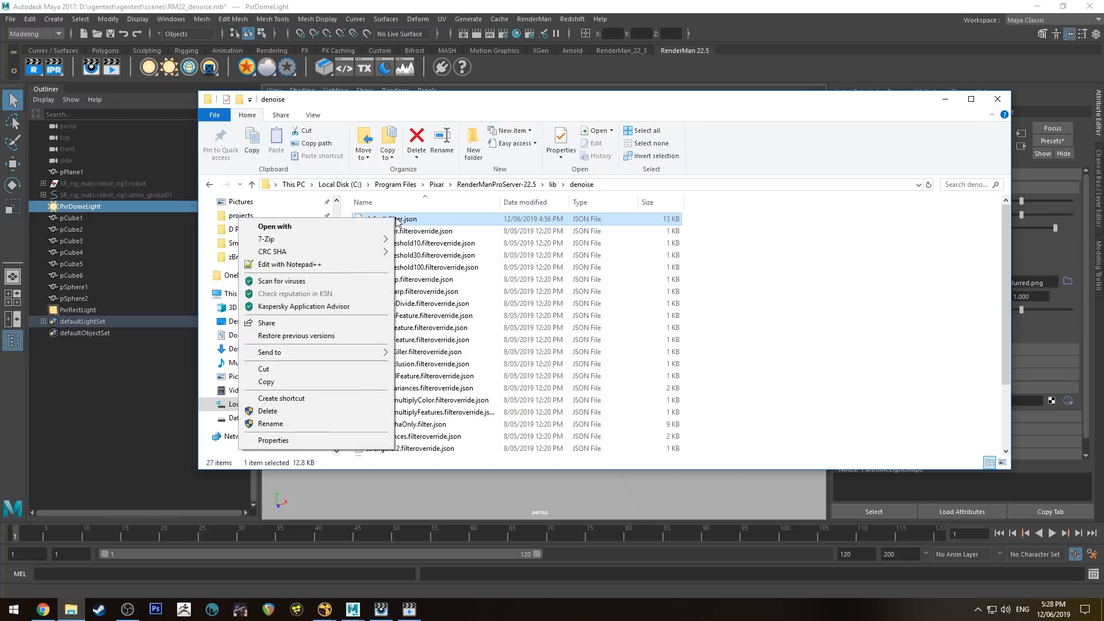
- Open default.filter.json in Notepad++ and paste "gpuIndex": 0 on a new line after warpType
{"action": "left_click", "coordinate": [322, 265]}
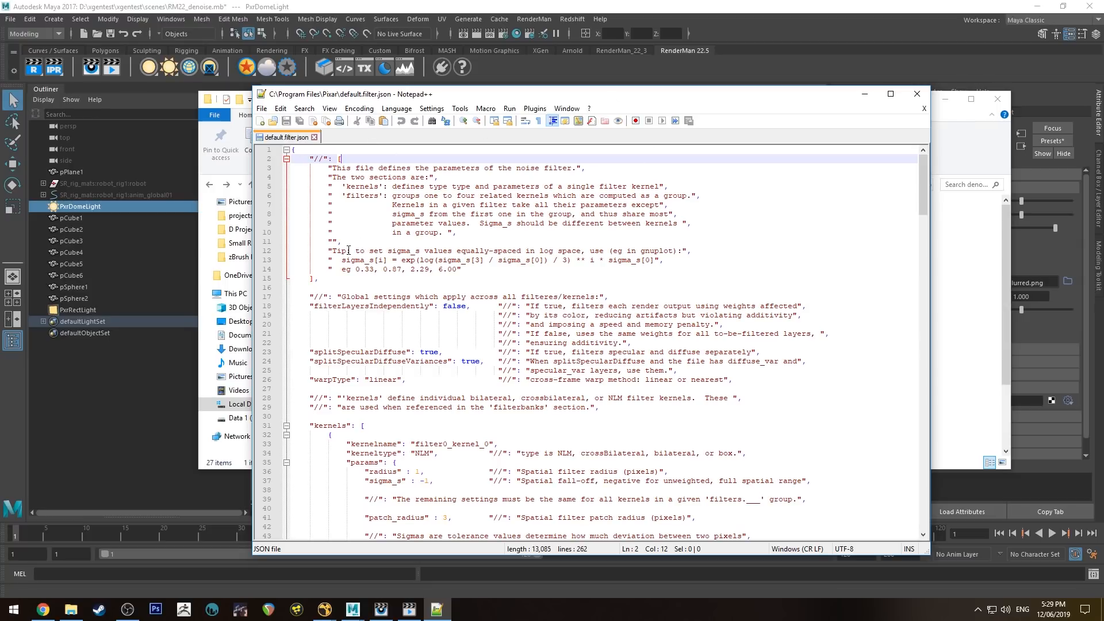
{"action": "left_click_drag", "start_coordinate": [310, 379], "coordinate": [717, 389]}
{"action": "left_click", "coordinate": [754, 384]}
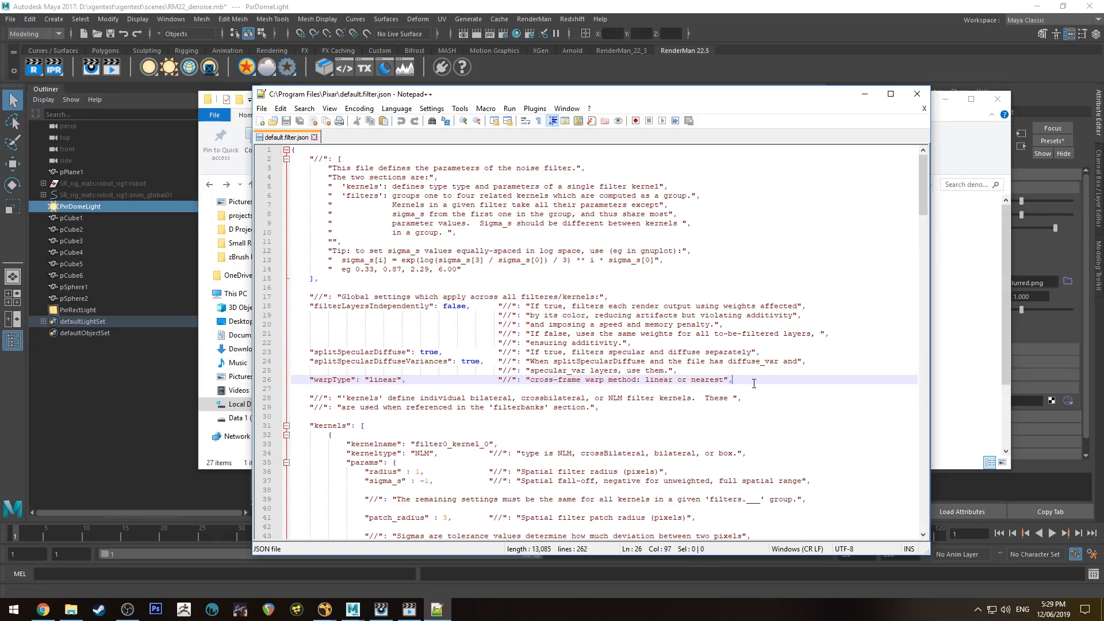
{"action": "key", "text": "Return"}
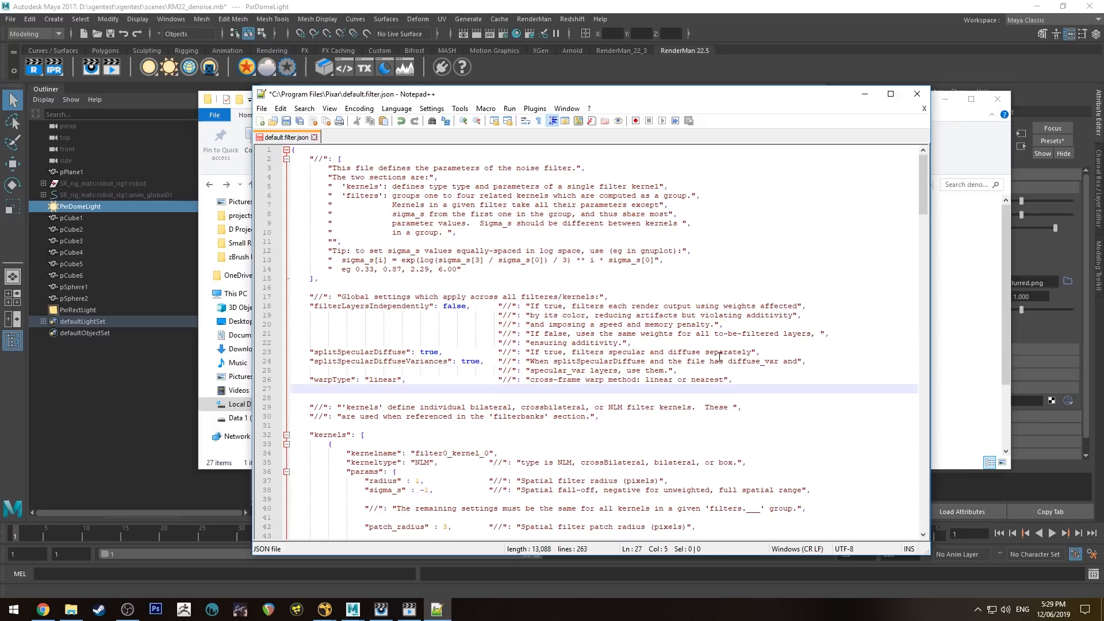
{"action": "type", "text": "\"gpuIndex\": 0,                           \"//\": \"use GPU denoising on graphics card #0\","}
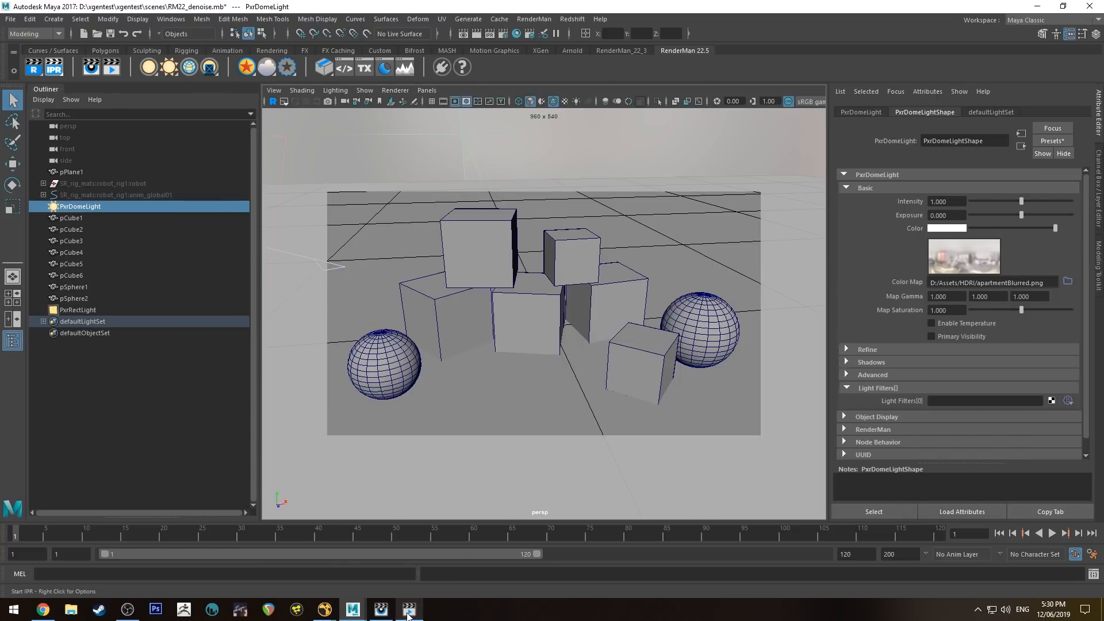
{"action": "left_click", "coordinate": [382, 609]}
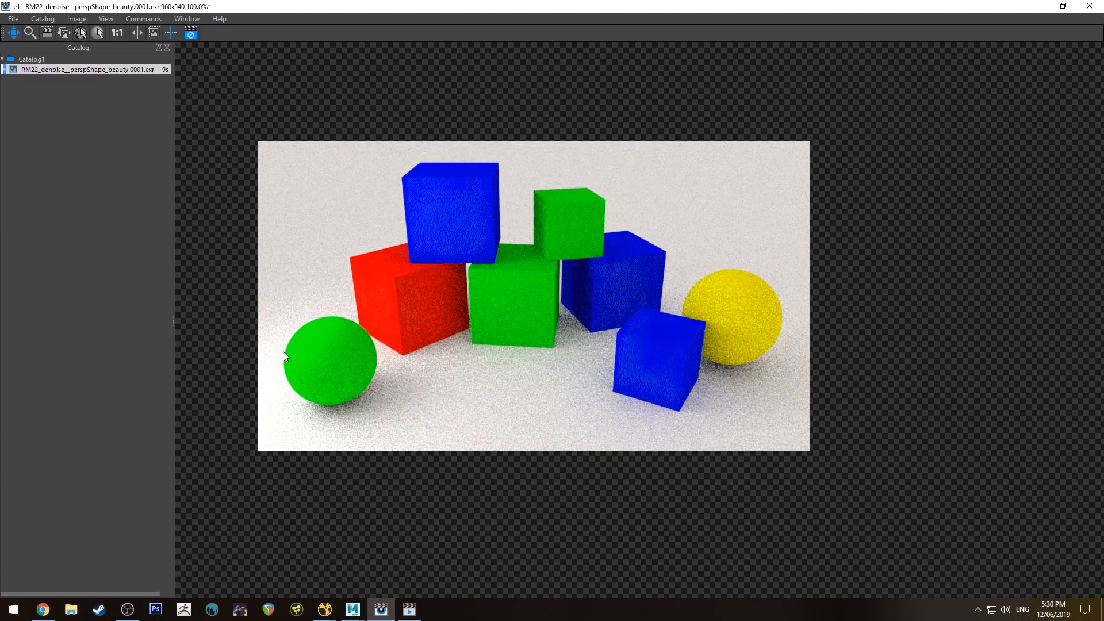
{"action": "scroll", "coordinate": [311, 357], "scroll_direction": "up", "scroll_amount": 3}
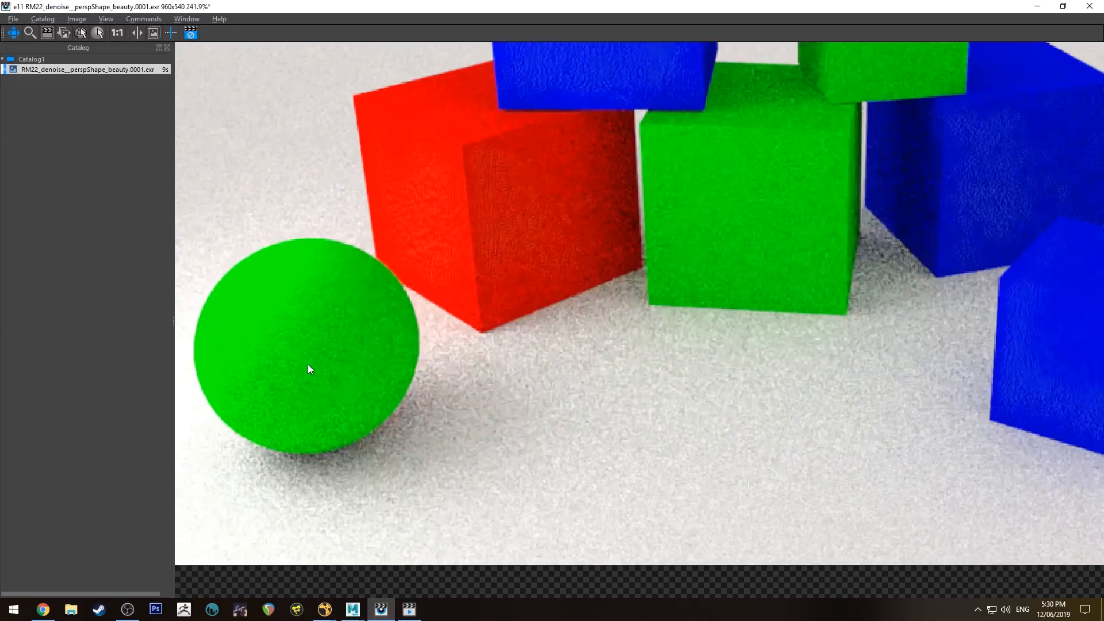
{"action": "scroll", "coordinate": [355, 368], "scroll_direction": "down", "scroll_amount": 3}
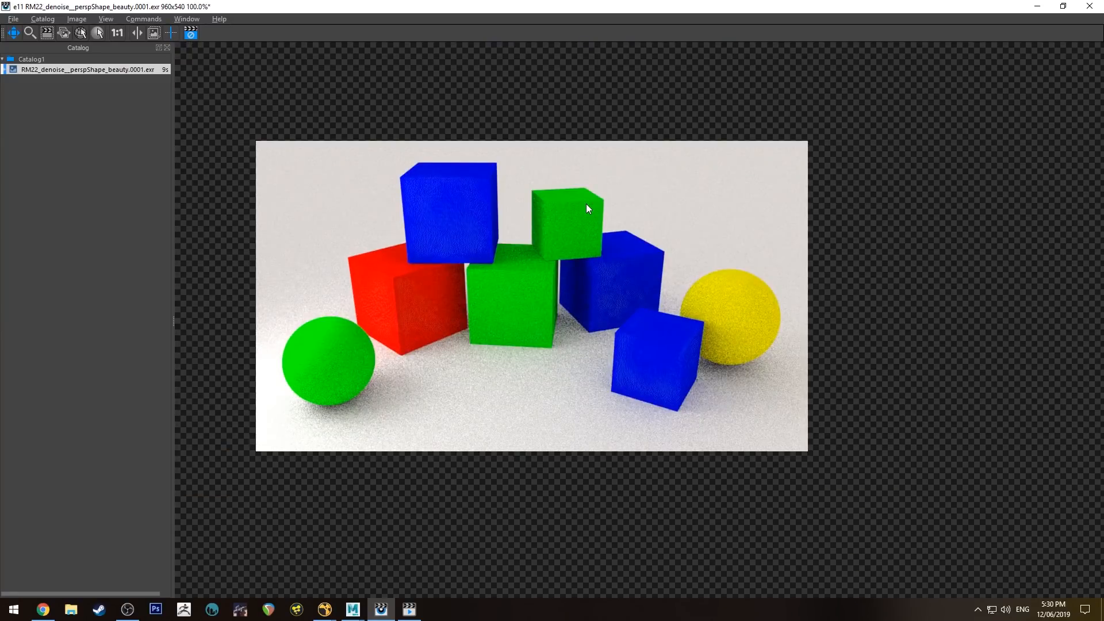
{"action": "left_click", "coordinate": [1044, 3]}
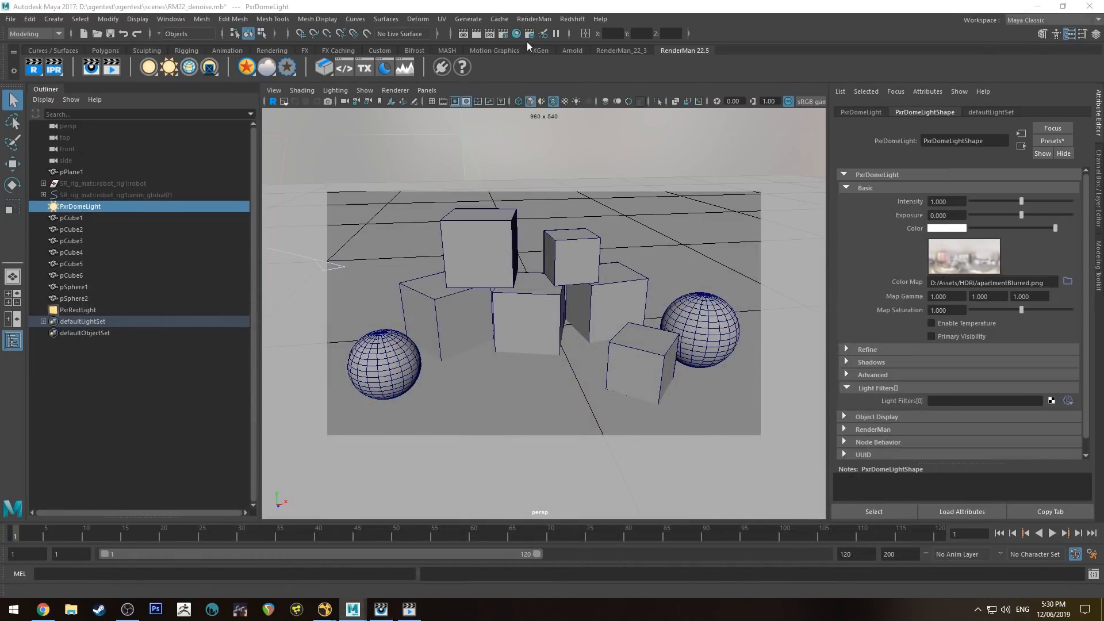
- Open RenderMan render settings and check the Sampling Max Samples value of 128
{"action": "left_click", "coordinate": [502, 35]}
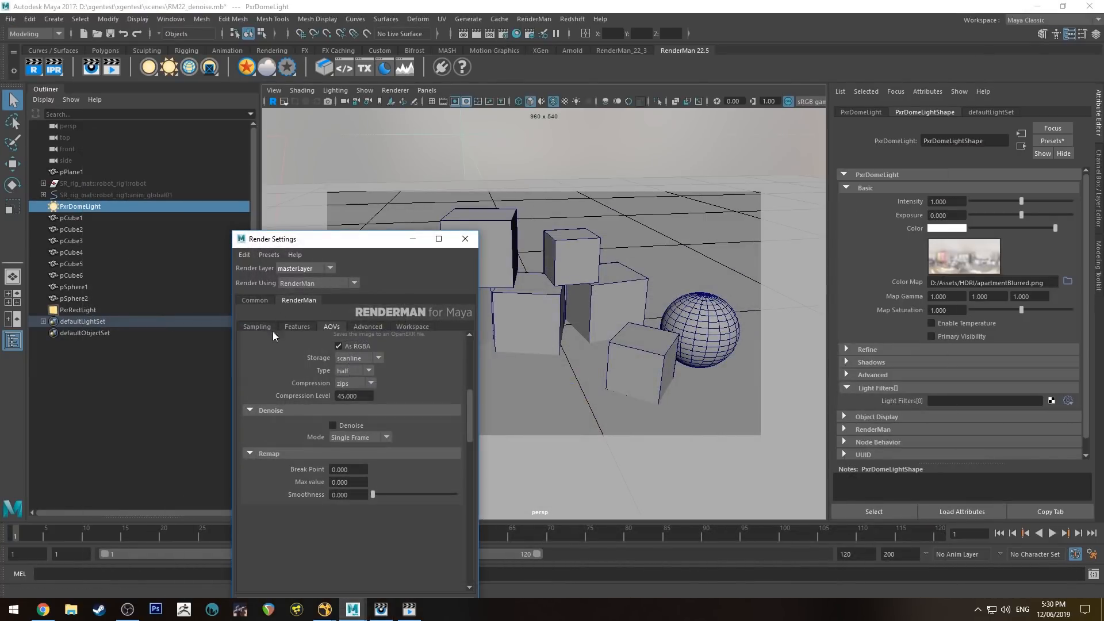
{"action": "left_click", "coordinate": [264, 325]}
{"action": "left_click_drag", "start_coordinate": [342, 239], "coordinate": [367, 203]}
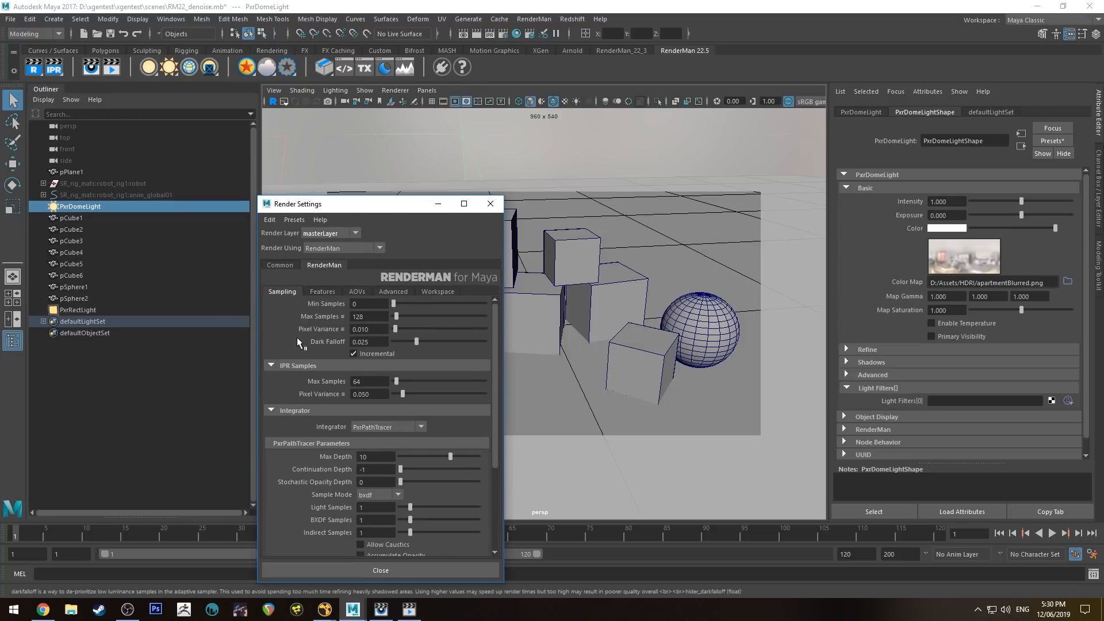
{"action": "scroll", "coordinate": [296, 338], "scroll_direction": "down", "scroll_amount": 2}
{"action": "scroll", "coordinate": [296, 338], "scroll_direction": "up", "scroll_amount": 2}
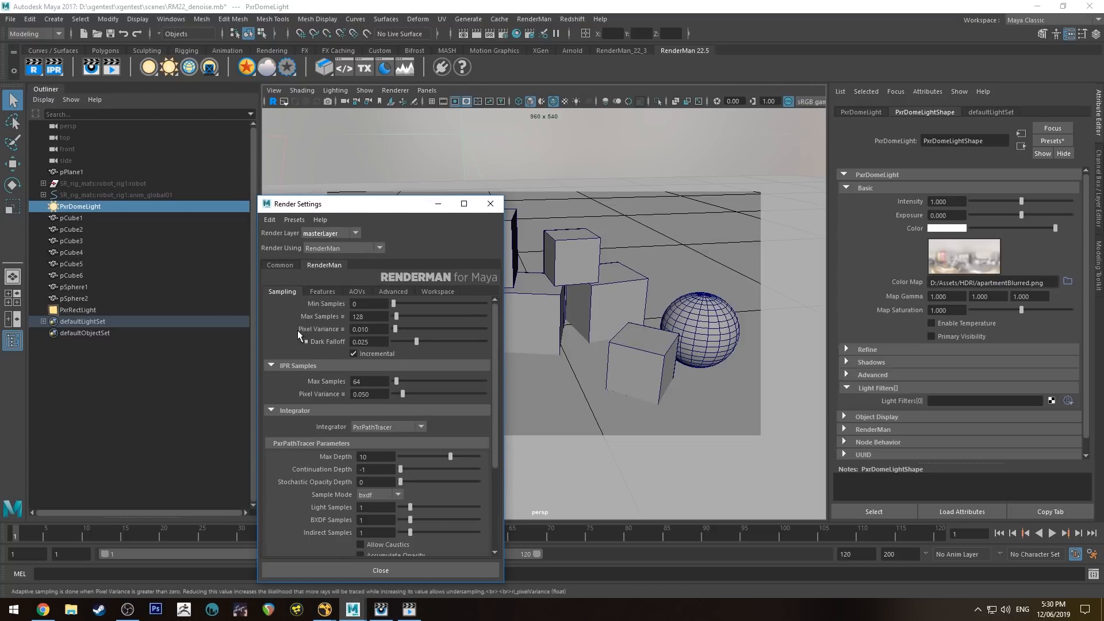
{"action": "left_click", "coordinate": [368, 316]}
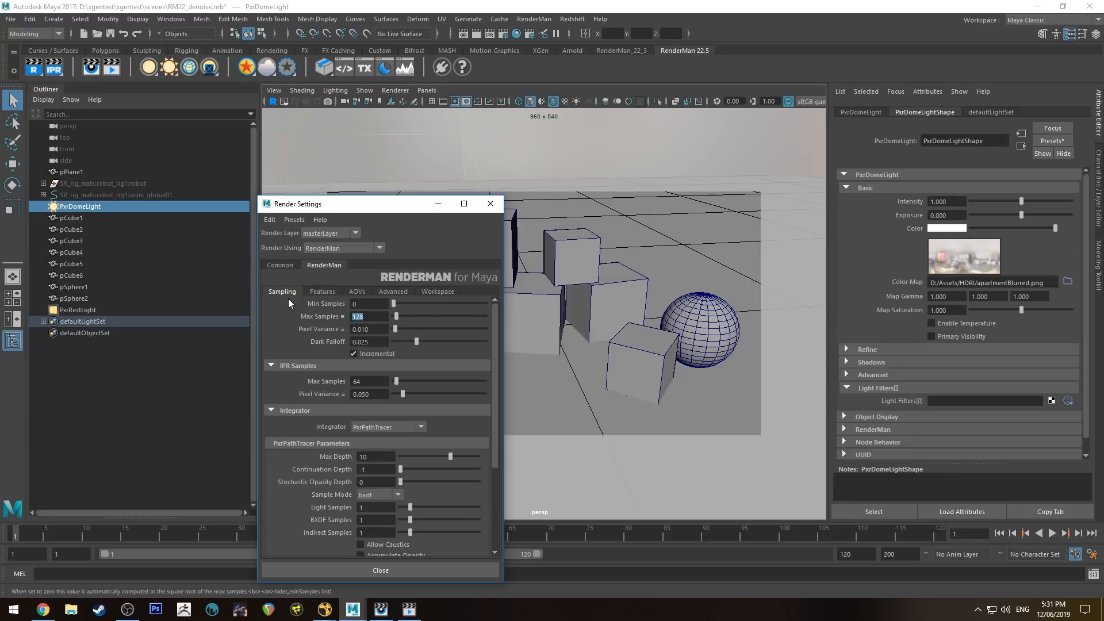
- Enable Denoise on the d_openexr beauty display in Single Frame mode and close the settings
{"action": "left_click", "coordinate": [359, 291]}
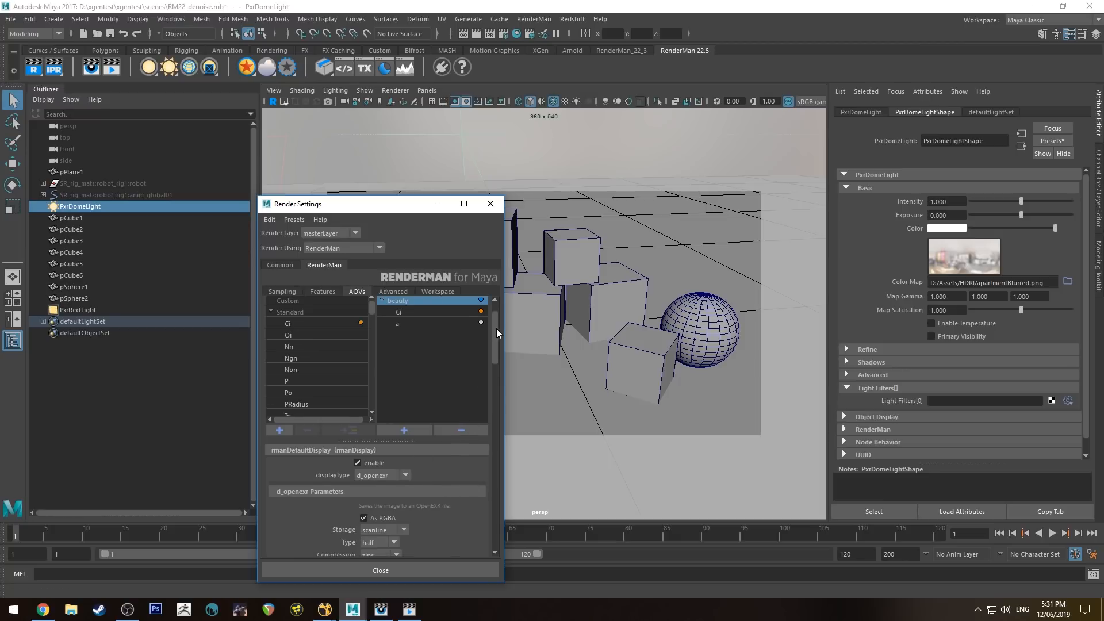
{"action": "scroll", "coordinate": [495, 329], "scroll_direction": "up", "scroll_amount": 2}
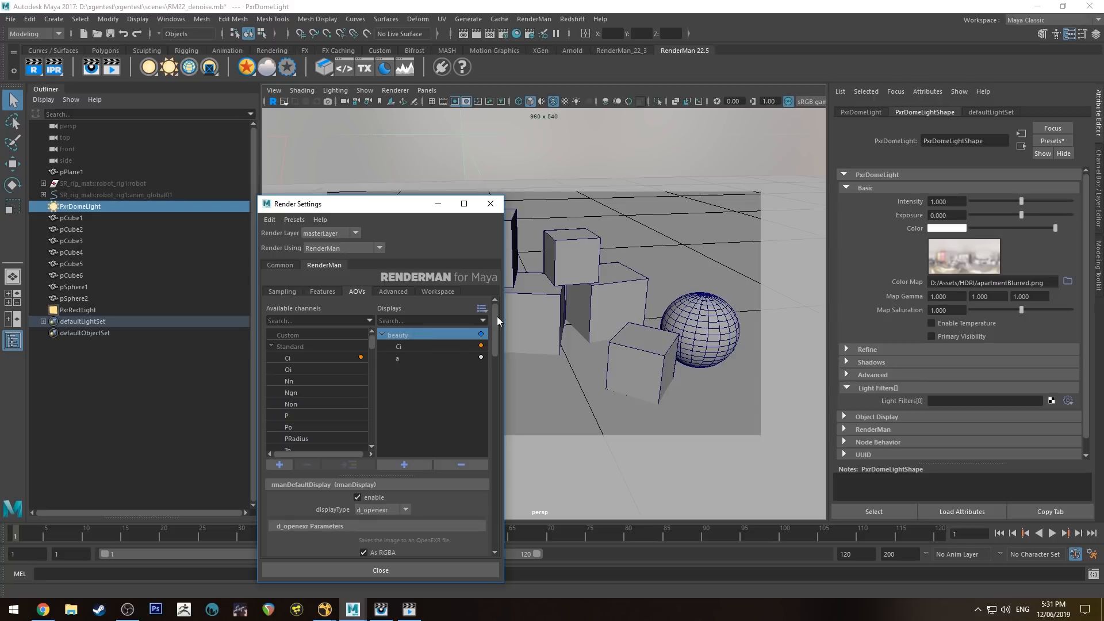
{"action": "scroll", "coordinate": [496, 339], "scroll_direction": "down", "scroll_amount": 5}
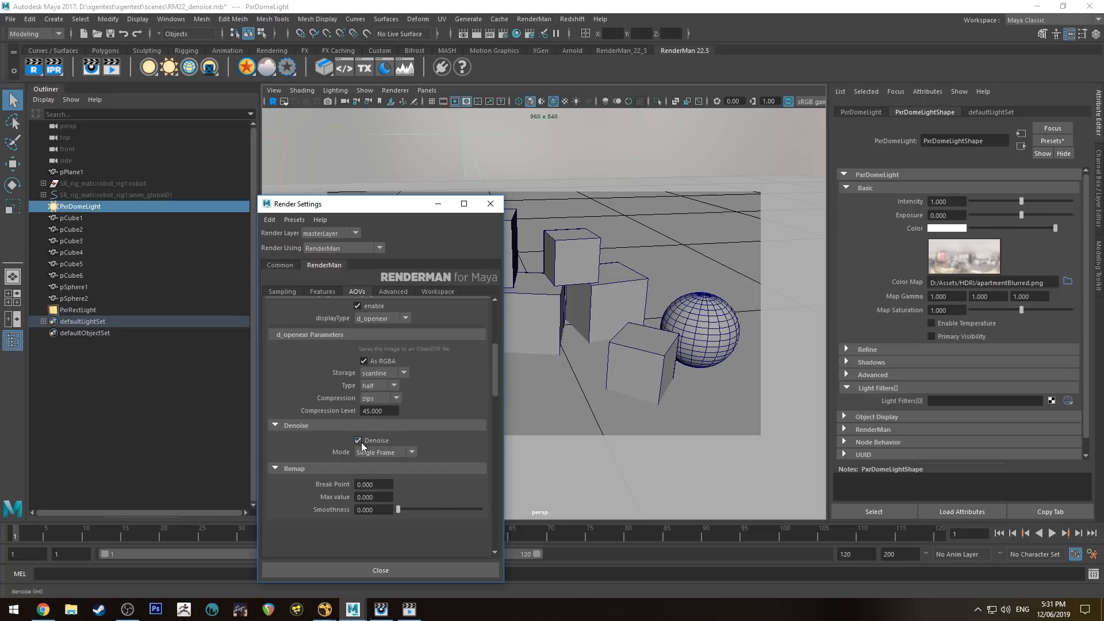
{"action": "left_click", "coordinate": [382, 452]}
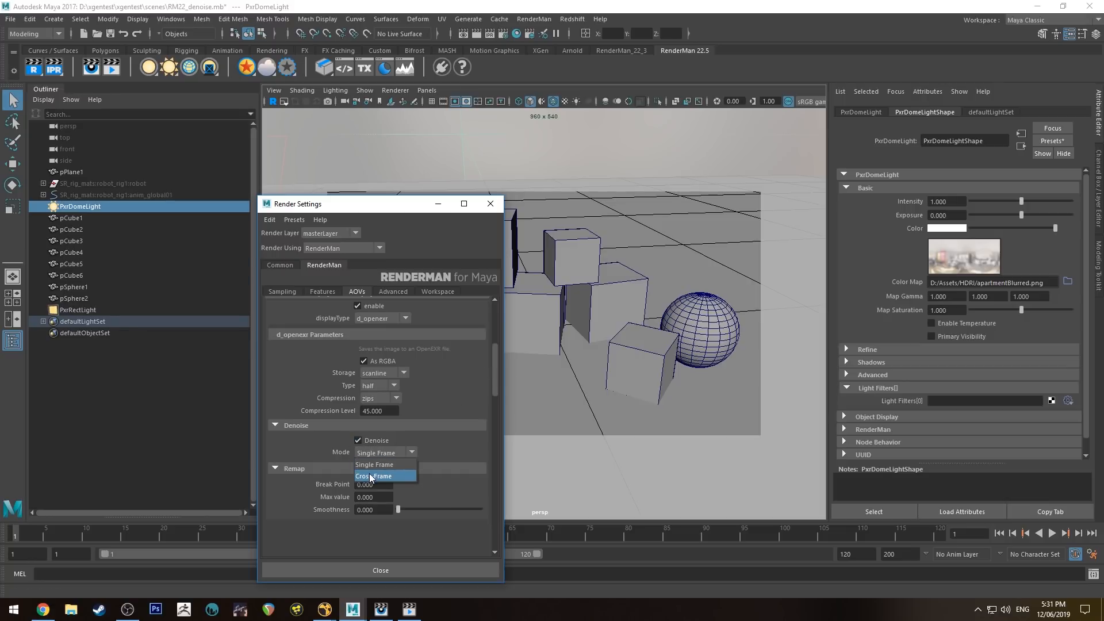
{"action": "left_click", "coordinate": [371, 465]}
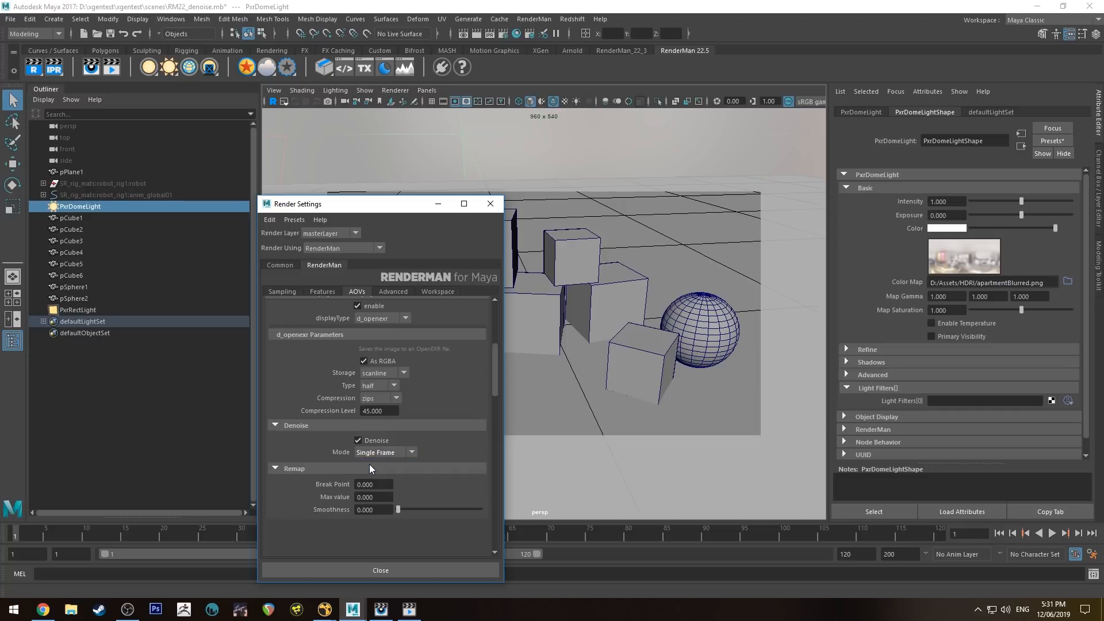
{"action": "left_click", "coordinate": [436, 569]}
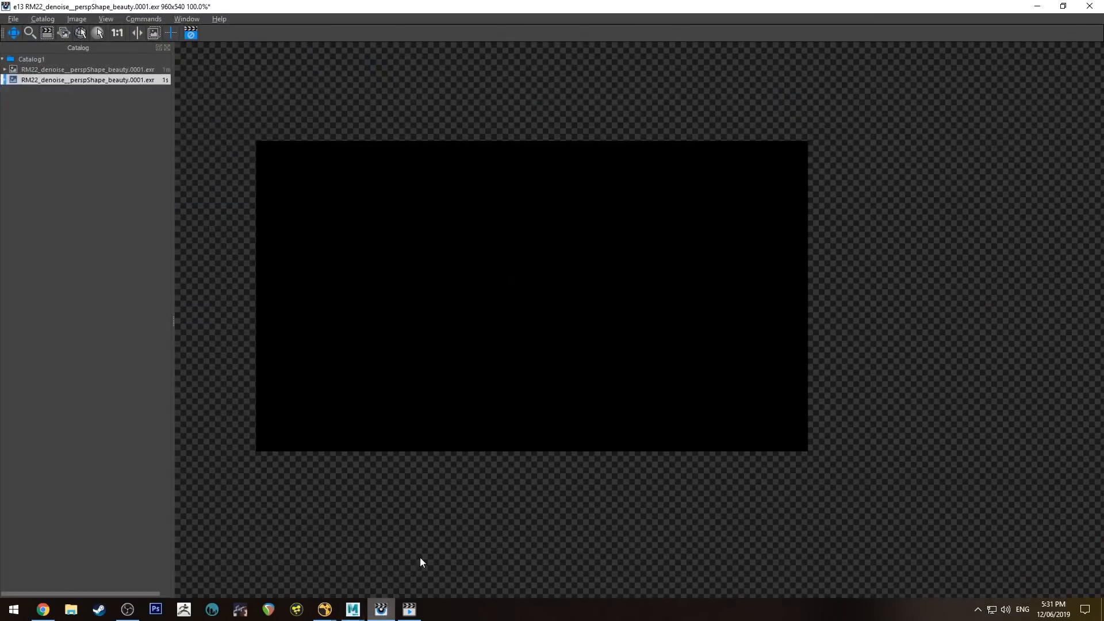
- Render the scene into RenderMan it and display it with denoising applied
{"action": "left_click", "coordinate": [381, 609]}
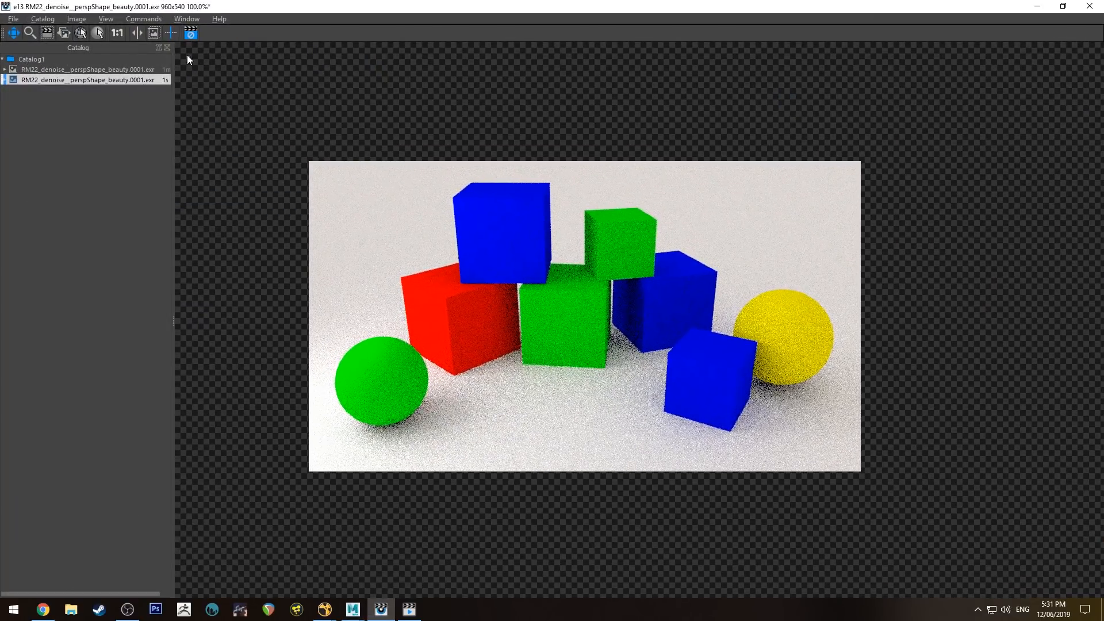
{"action": "left_click", "coordinate": [106, 19]}
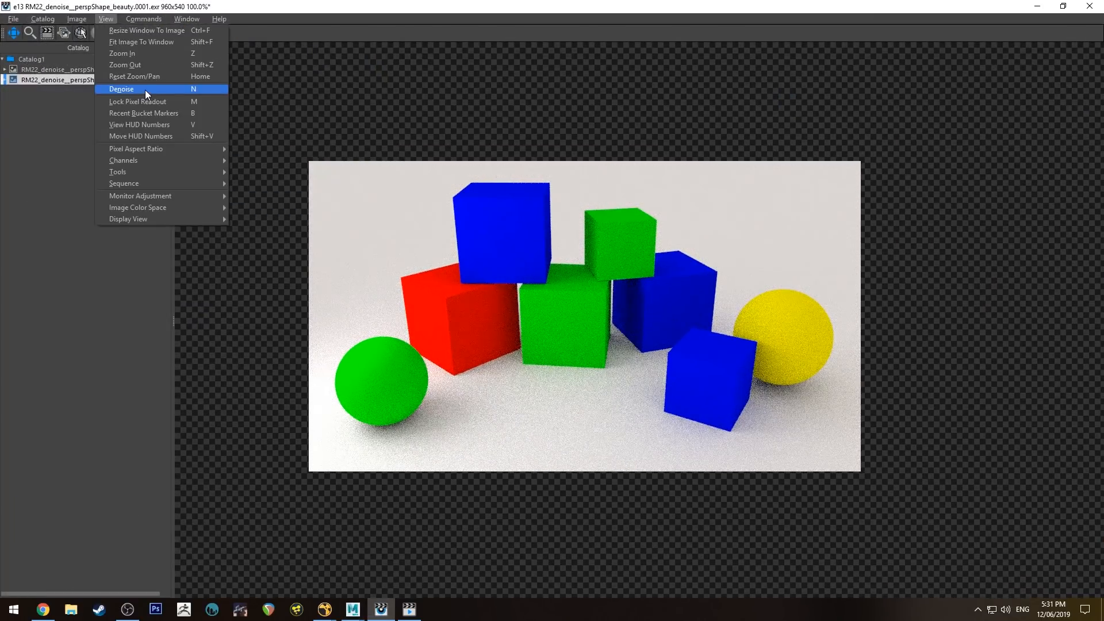
{"action": "left_click", "coordinate": [141, 90]}
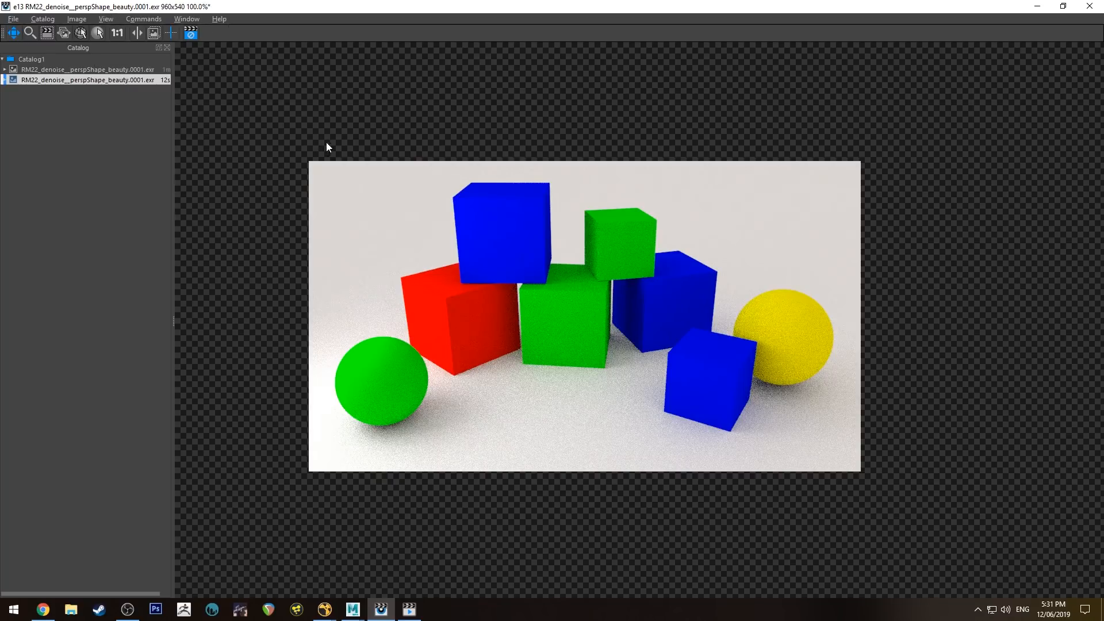
- Inspect the noise-free render, then minimize it and bring back Maya's render settings
{"action": "scroll", "coordinate": [440, 223], "scroll_direction": "up", "scroll_amount": 5}
{"action": "scroll", "coordinate": [461, 239], "scroll_direction": "down", "scroll_amount": 4}
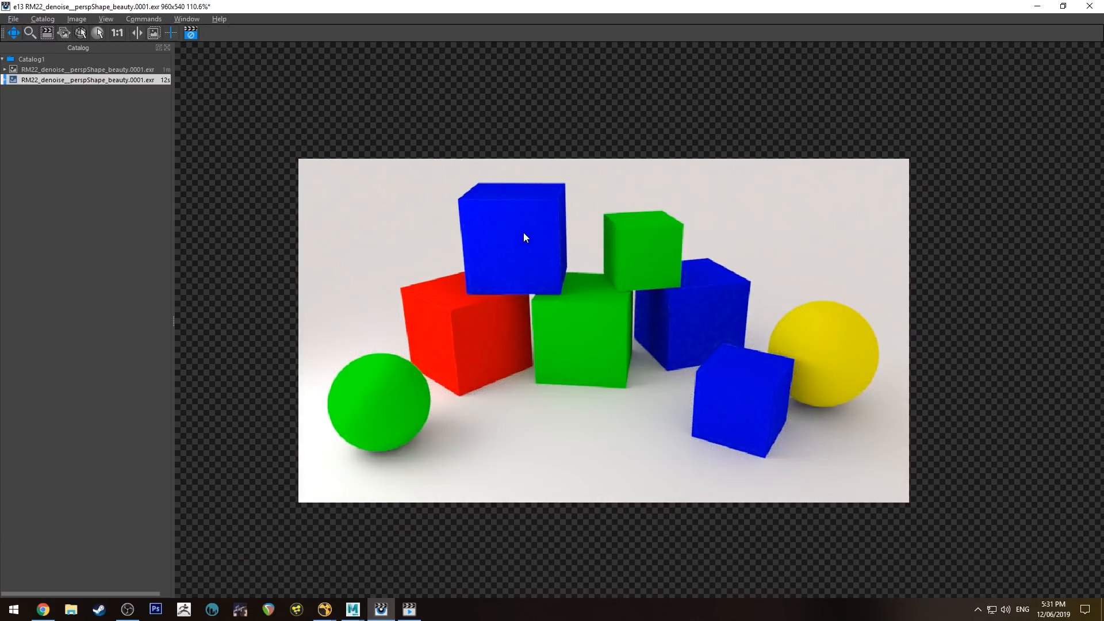
{"action": "scroll", "coordinate": [578, 308], "scroll_direction": "up", "scroll_amount": 1}
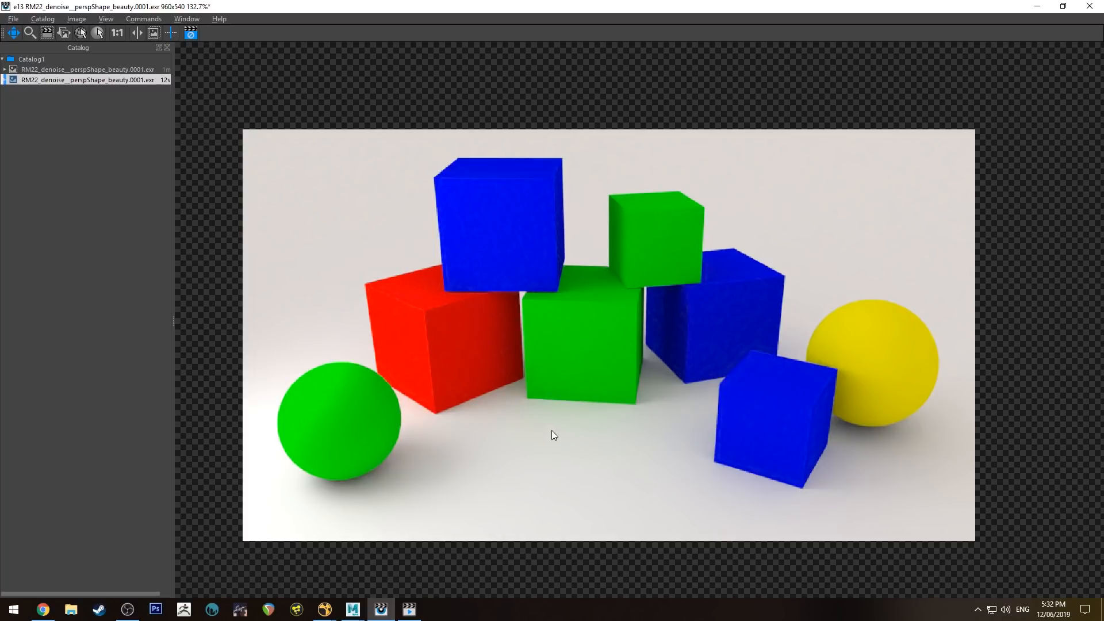
{"action": "scroll", "coordinate": [583, 432], "scroll_direction": "up", "scroll_amount": 1}
{"action": "scroll", "coordinate": [598, 421], "scroll_direction": "up", "scroll_amount": 1}
{"action": "scroll", "coordinate": [511, 337], "scroll_direction": "down", "scroll_amount": 1}
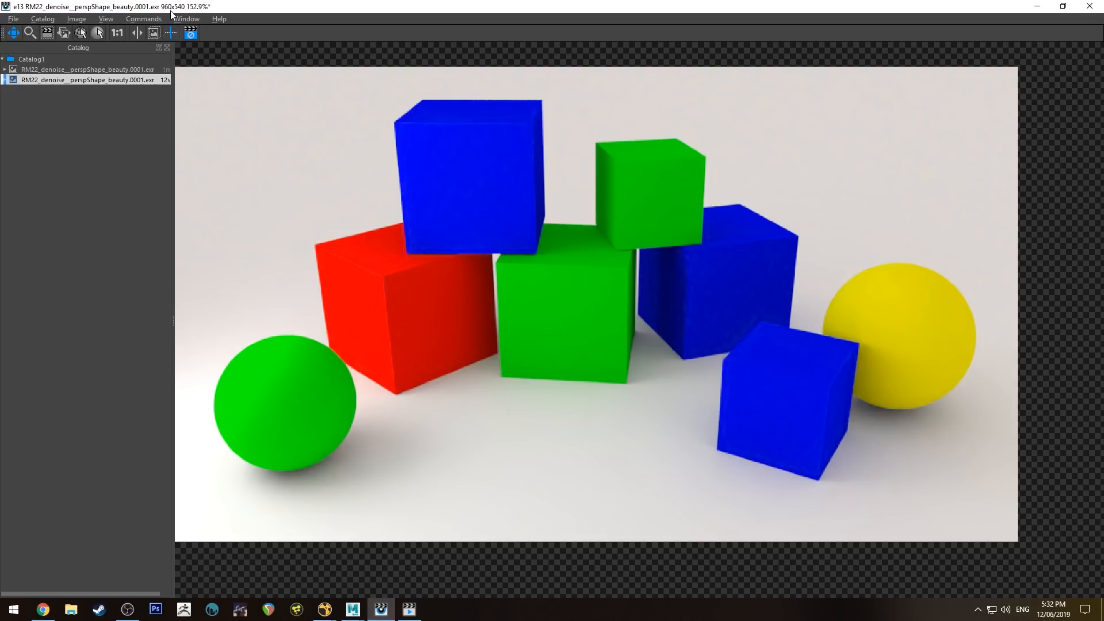
{"action": "left_click", "coordinate": [1037, 6]}
{"action": "left_click", "coordinate": [500, 34]}
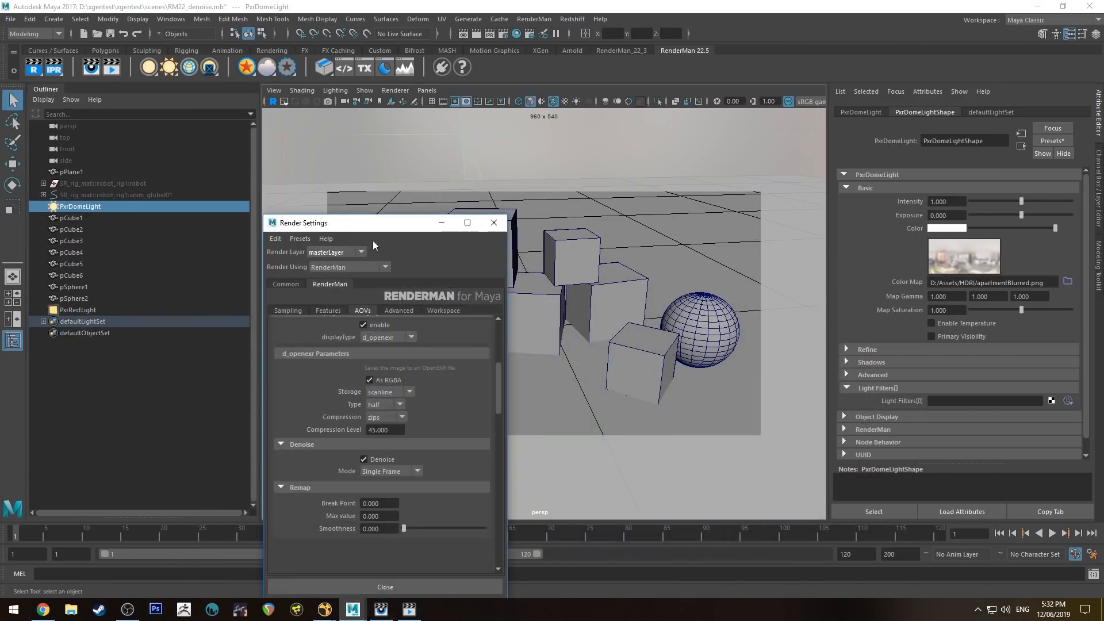
- Set RenderMan Sampling Max Samples to 16 and render the current frame
{"action": "left_click", "coordinate": [323, 310]}
{"action": "left_click", "coordinate": [286, 311]}
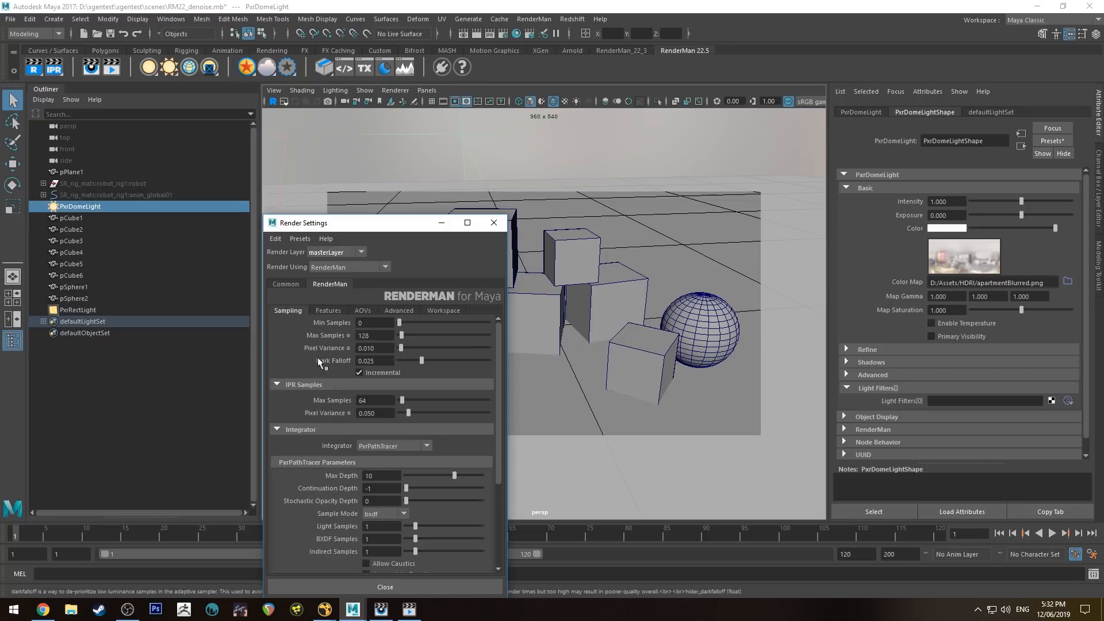
{"action": "double_click", "coordinate": [366, 336]}
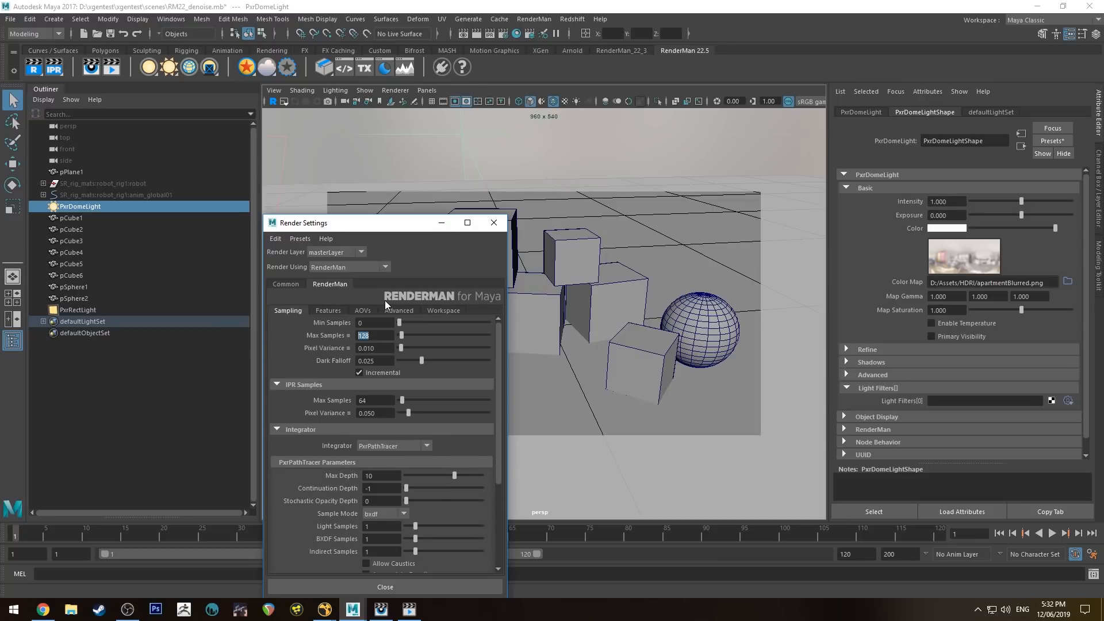
{"action": "type", "text": "16"}
{"action": "key", "text": "Return"}
{"action": "left_click", "coordinate": [494, 222]}
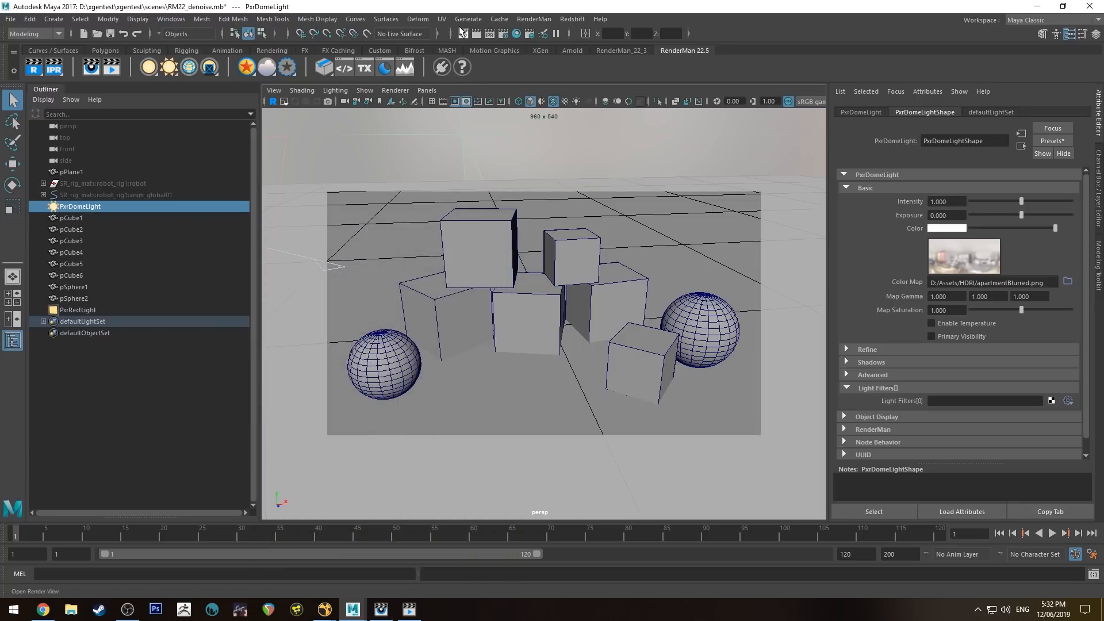
{"action": "left_click", "coordinate": [31, 74]}
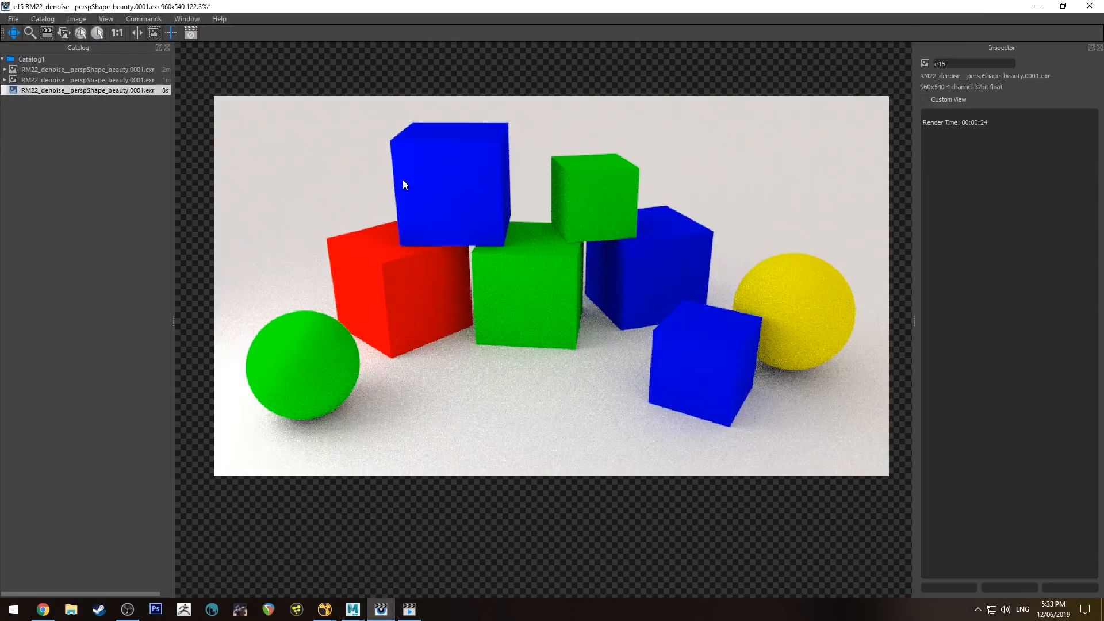
- Check the grainy render's 24-second render time, minimize it, and save RM22_denoise.mb
{"action": "left_click_drag", "start_coordinate": [992, 122], "coordinate": [803, 105]}
{"action": "left_click", "coordinate": [992, 128]}
{"action": "scroll", "coordinate": [622, 202], "scroll_direction": "up", "scroll_amount": 1}
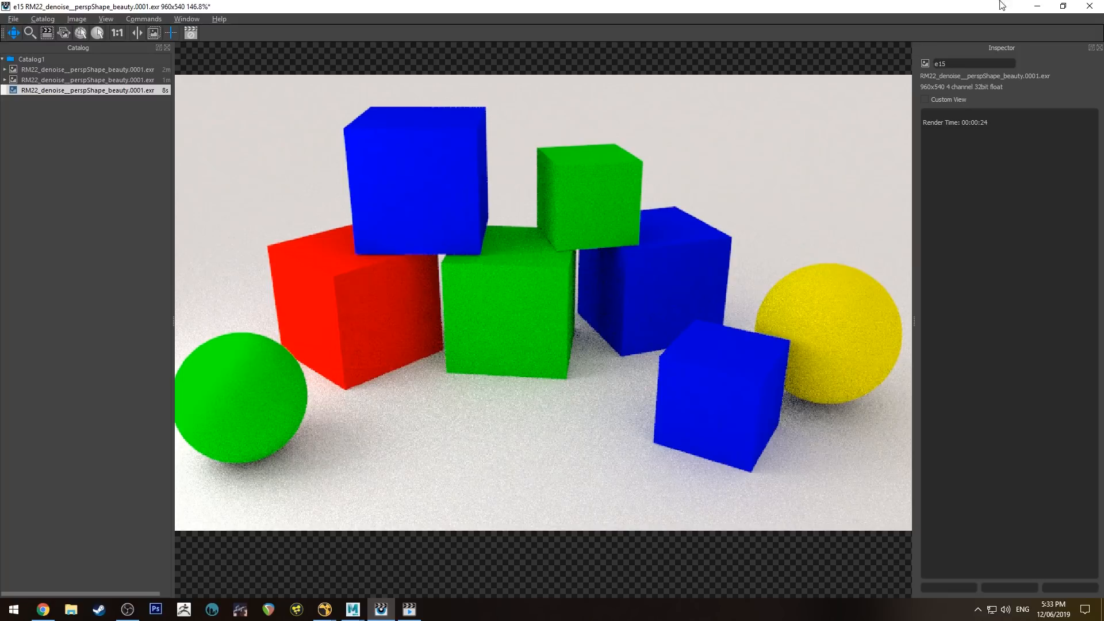
{"action": "left_click", "coordinate": [1038, 6]}
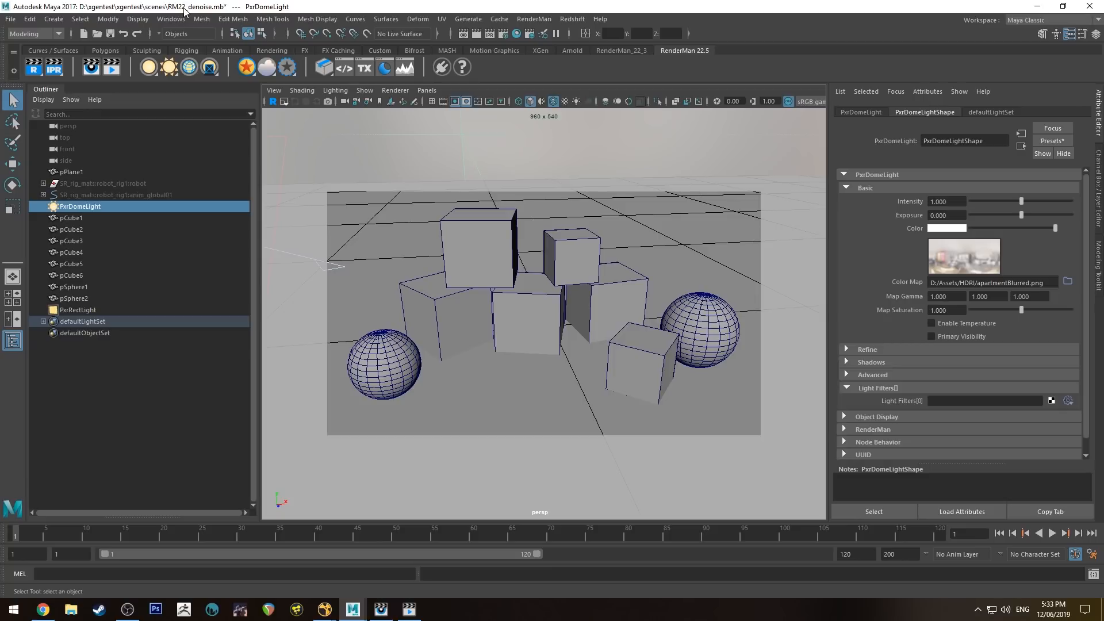
{"action": "key", "text": "ctrl+s"}
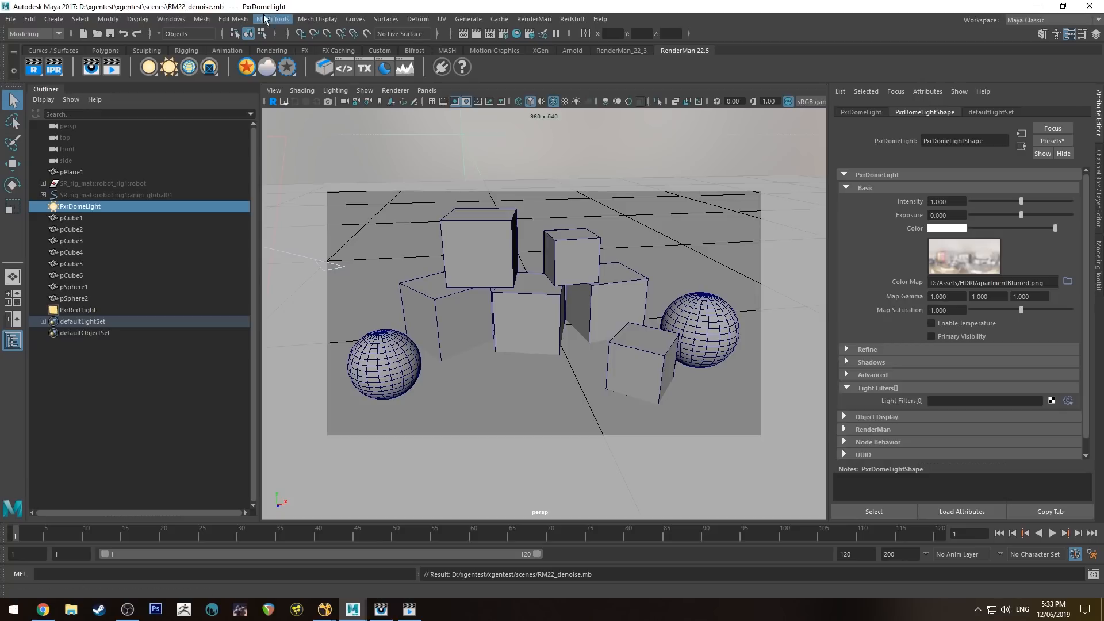
- Start a RenderMan Batch Render and check the new LocalQueue job's prman and denoise logs
{"action": "left_click", "coordinate": [535, 19]}
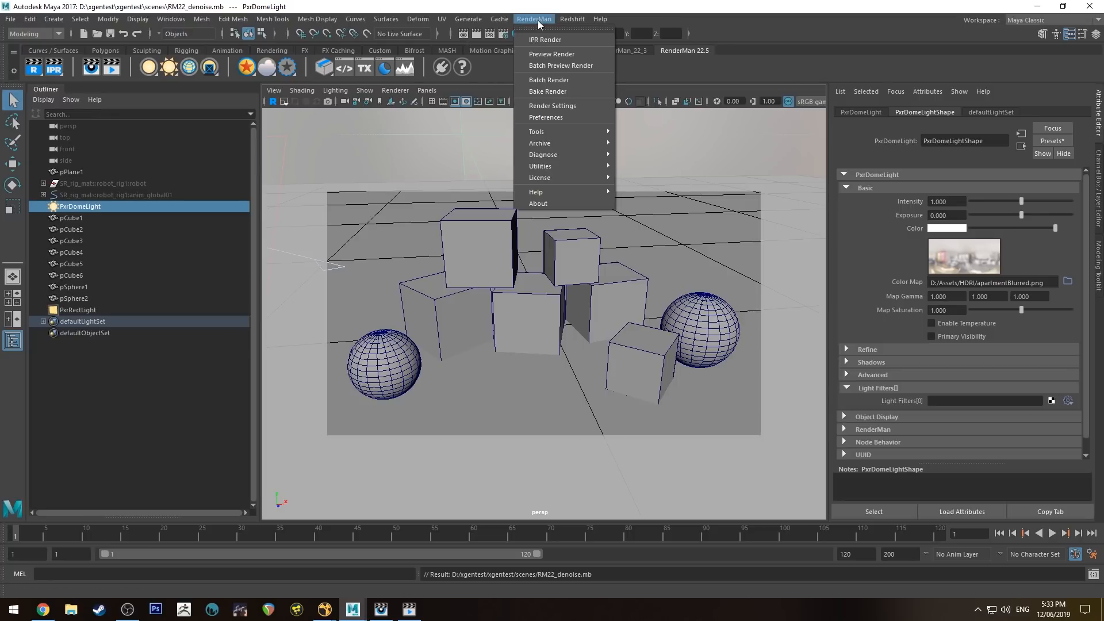
{"action": "left_click", "coordinate": [572, 81]}
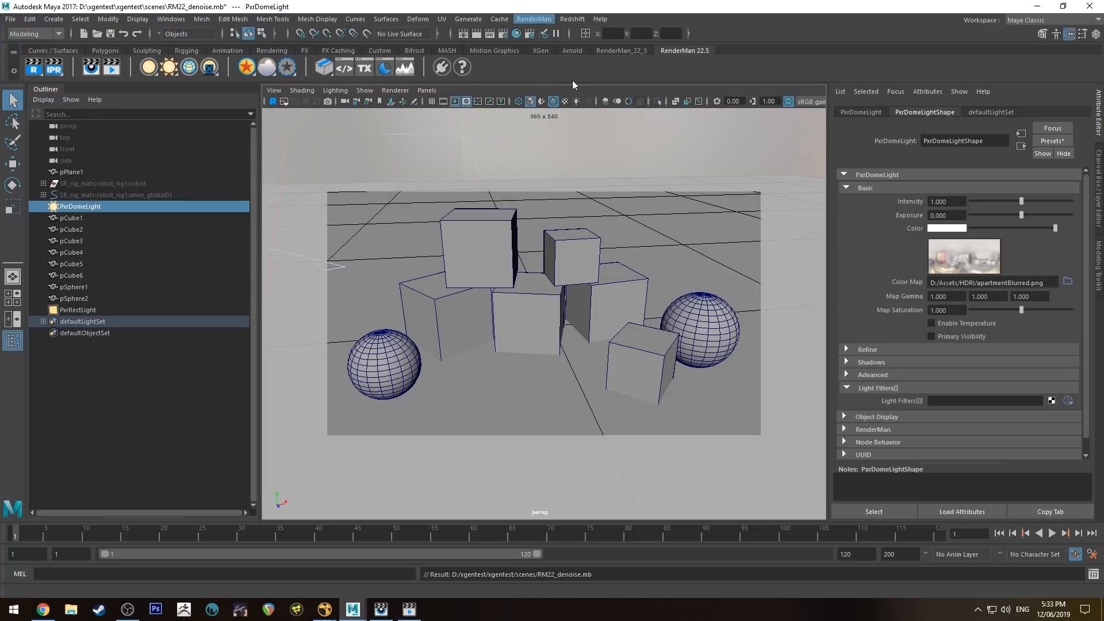
{"action": "left_click", "coordinate": [409, 609]}
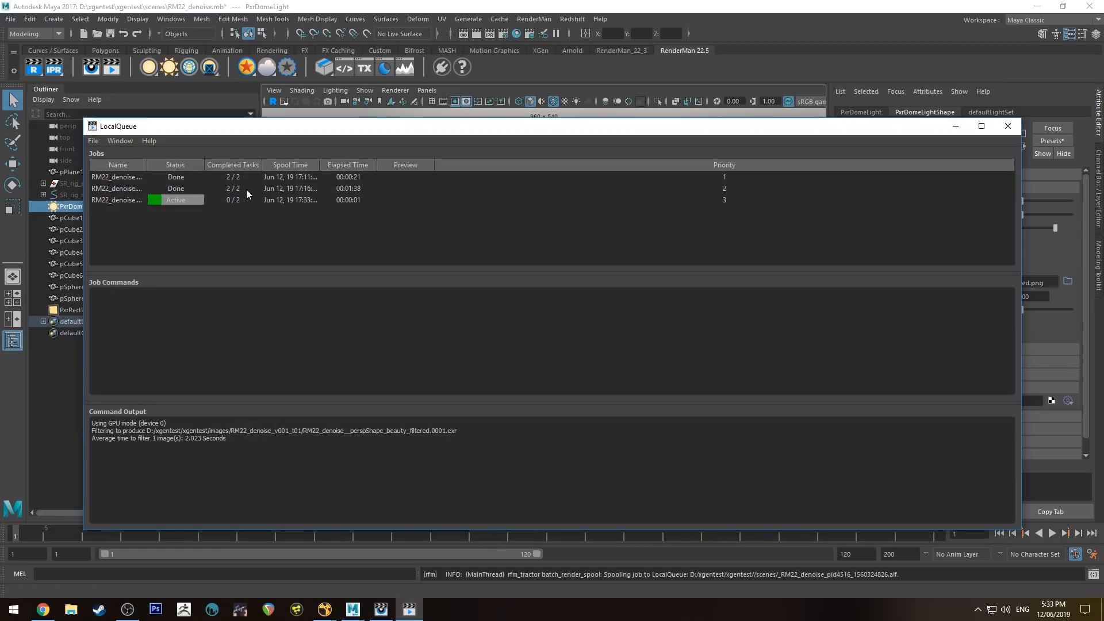
{"action": "left_click", "coordinate": [246, 188]}
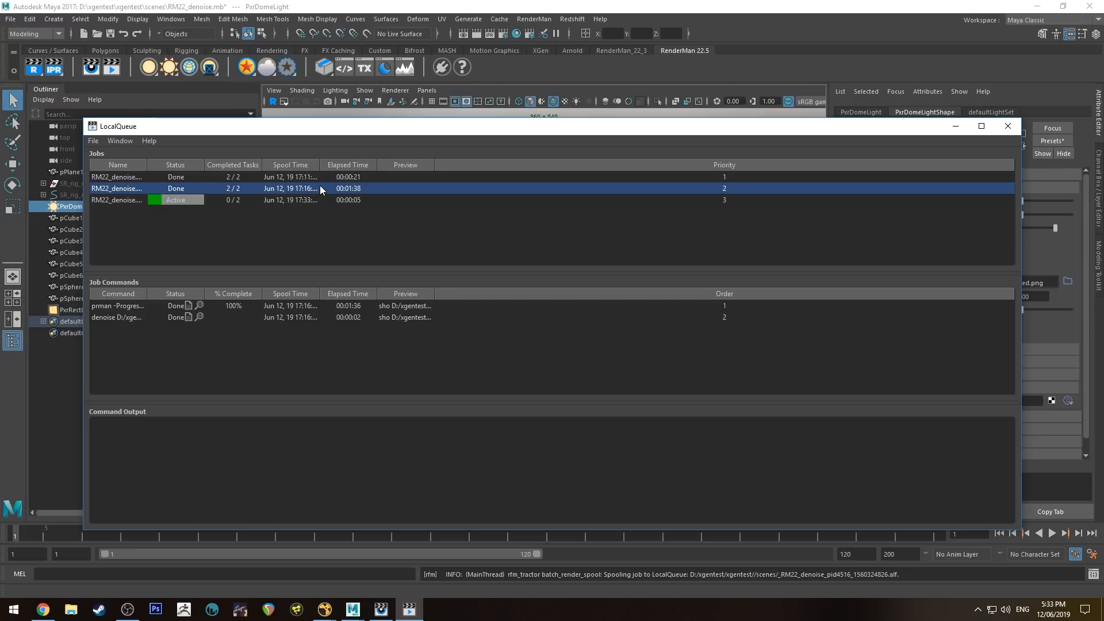
{"action": "left_click", "coordinate": [350, 200]}
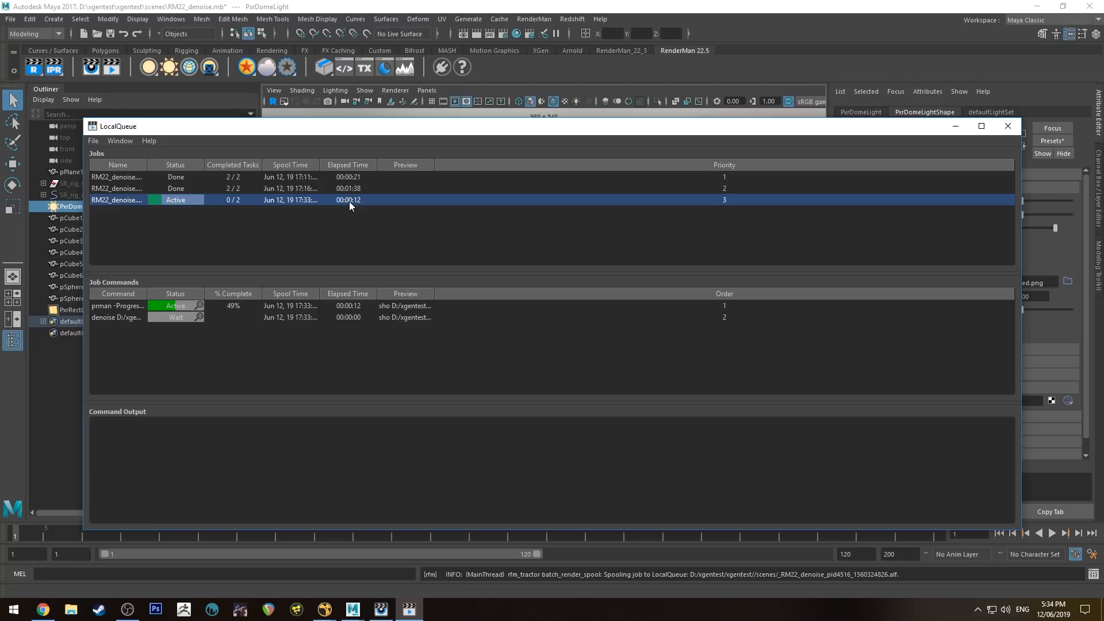
{"action": "left_click", "coordinate": [327, 306]}
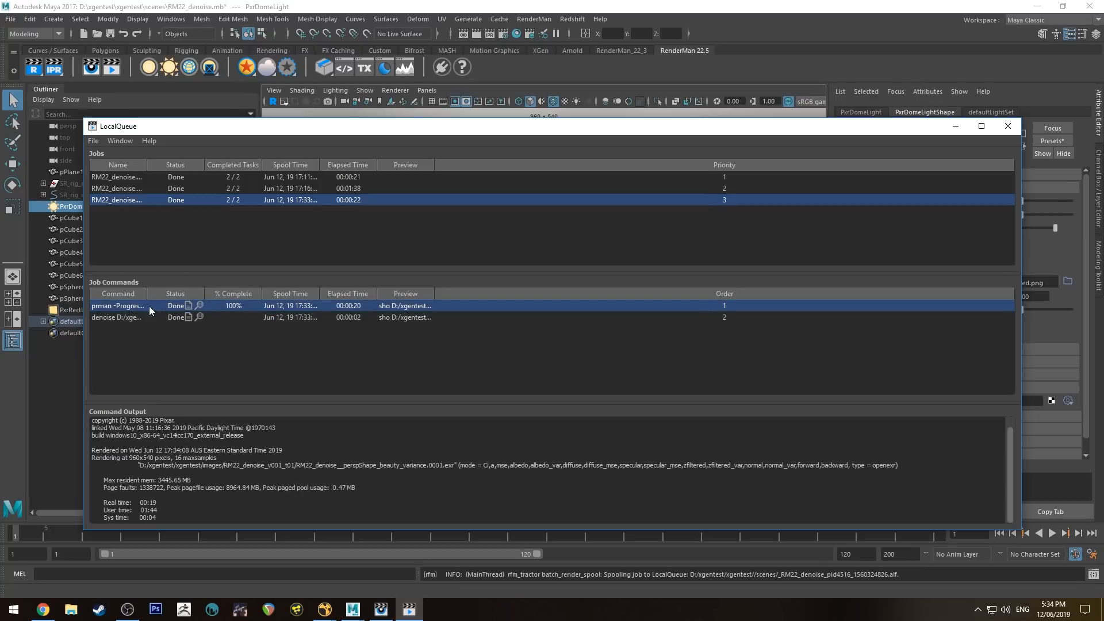
{"action": "left_click", "coordinate": [345, 319]}
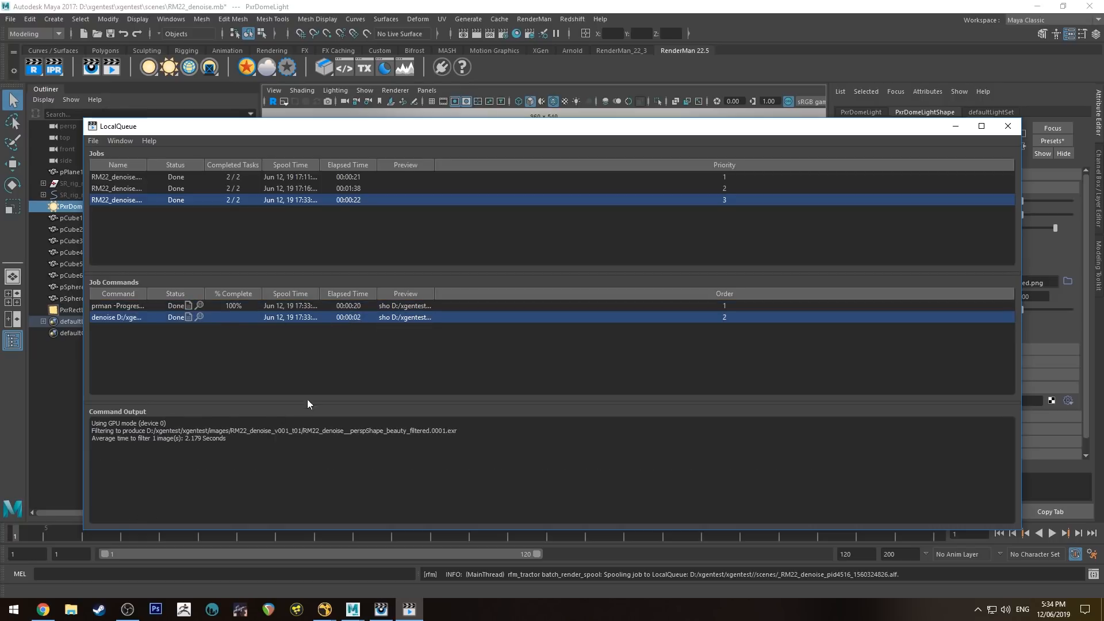
{"action": "left_click", "coordinate": [71, 609]}
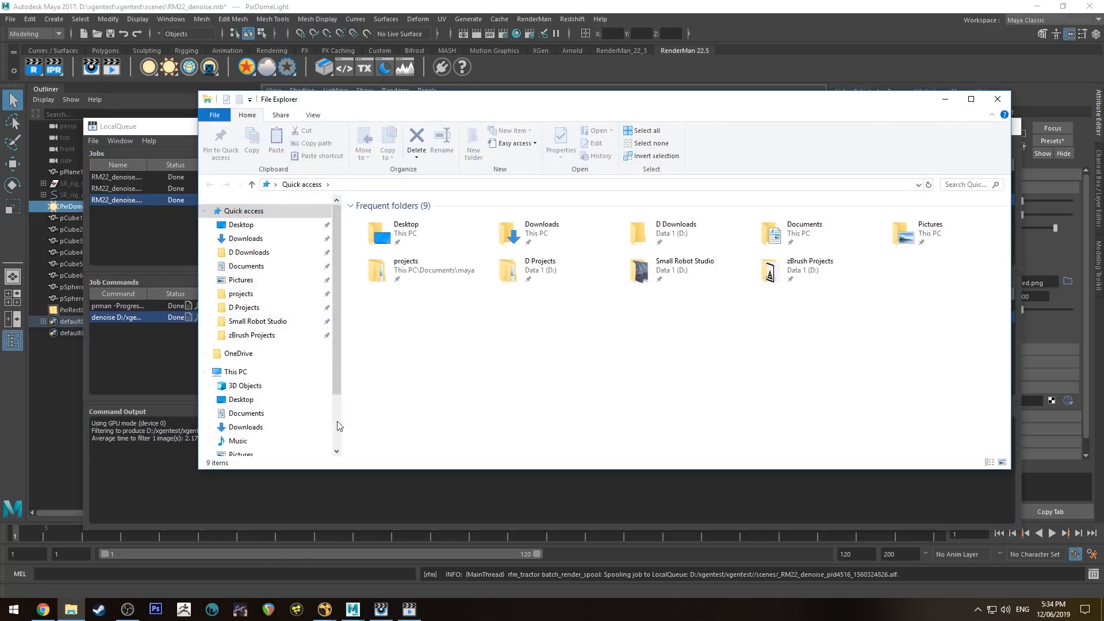
- Browse to D:\xgentest\xgentest\images\RM22_denoise_v001_t01 and compare its filtered and variance EXR files
{"action": "left_click", "coordinate": [271, 417]}
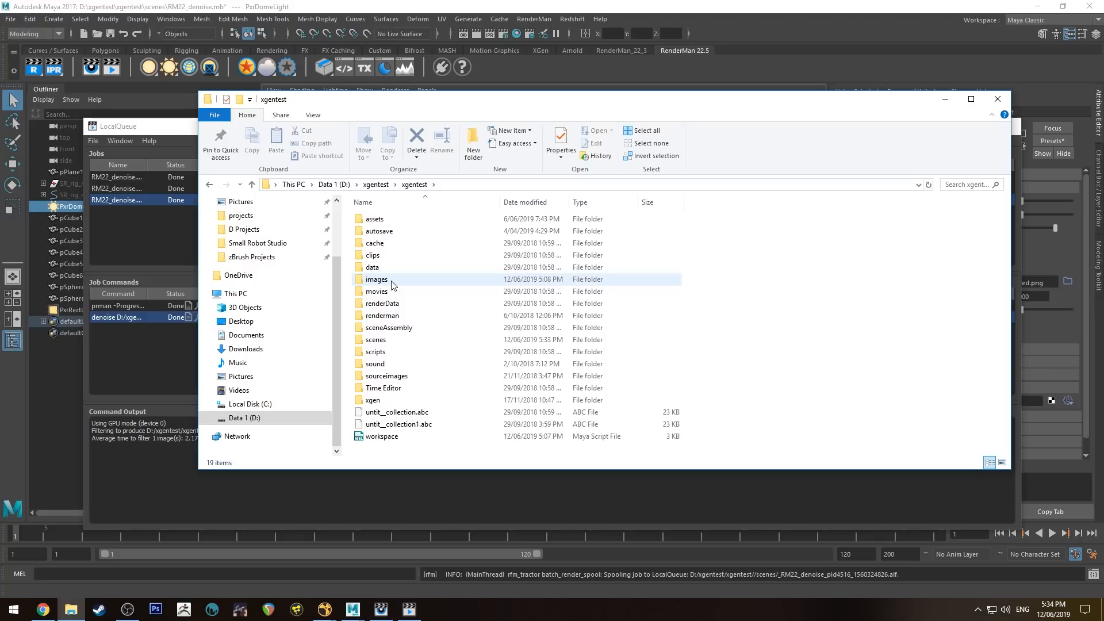
{"action": "double_click", "coordinate": [391, 281]}
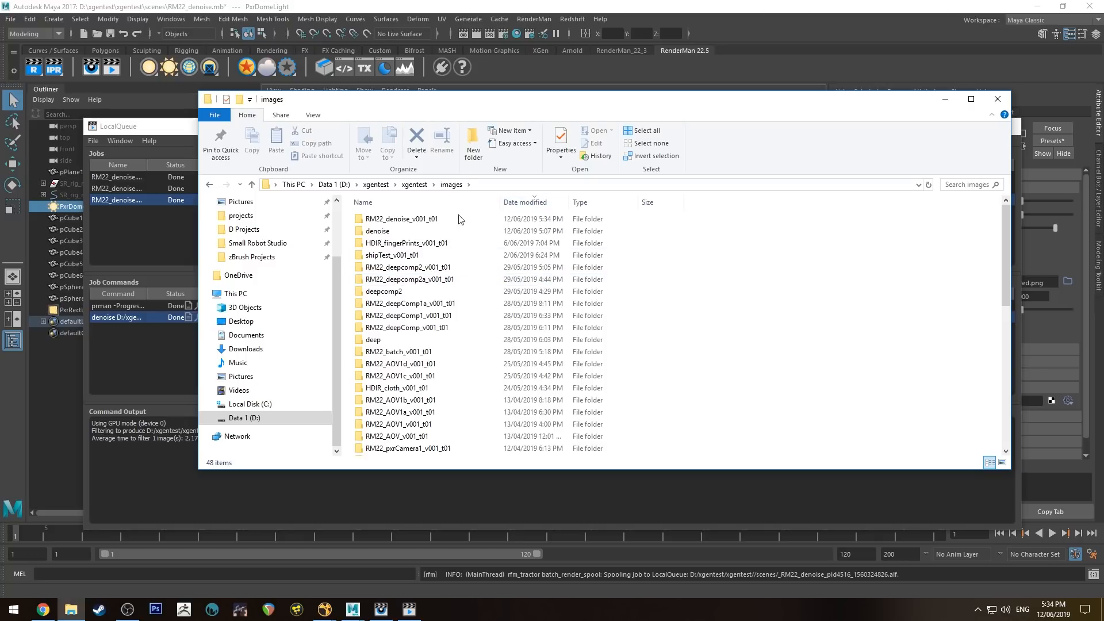
{"action": "double_click", "coordinate": [419, 223]}
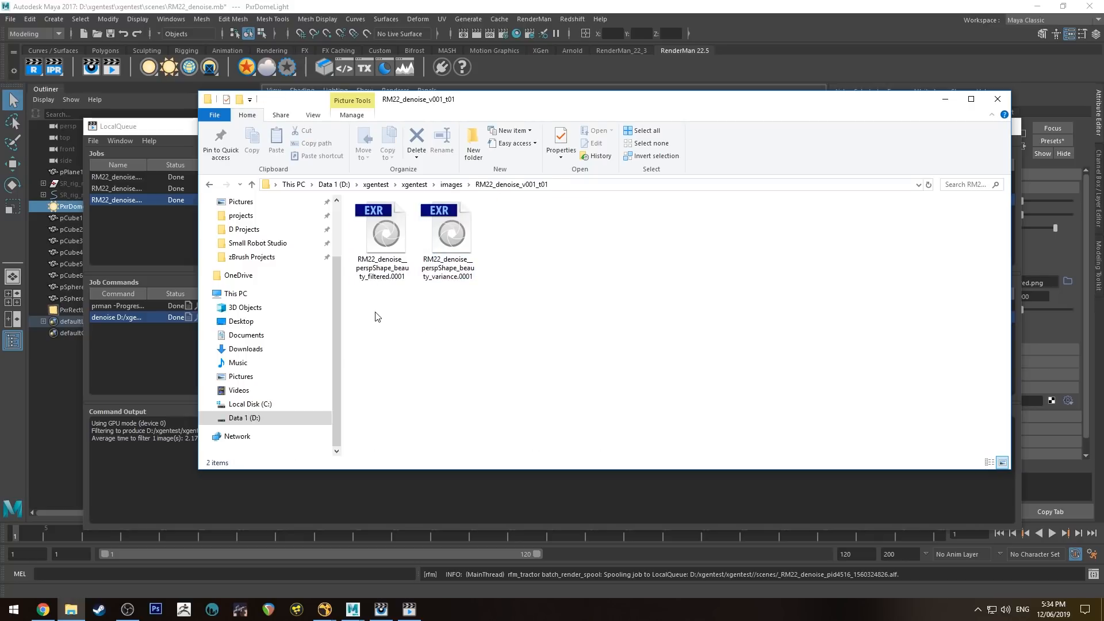
{"action": "left_click_drag", "start_coordinate": [376, 317], "coordinate": [546, 241]}
{"action": "left_click", "coordinate": [494, 258]}
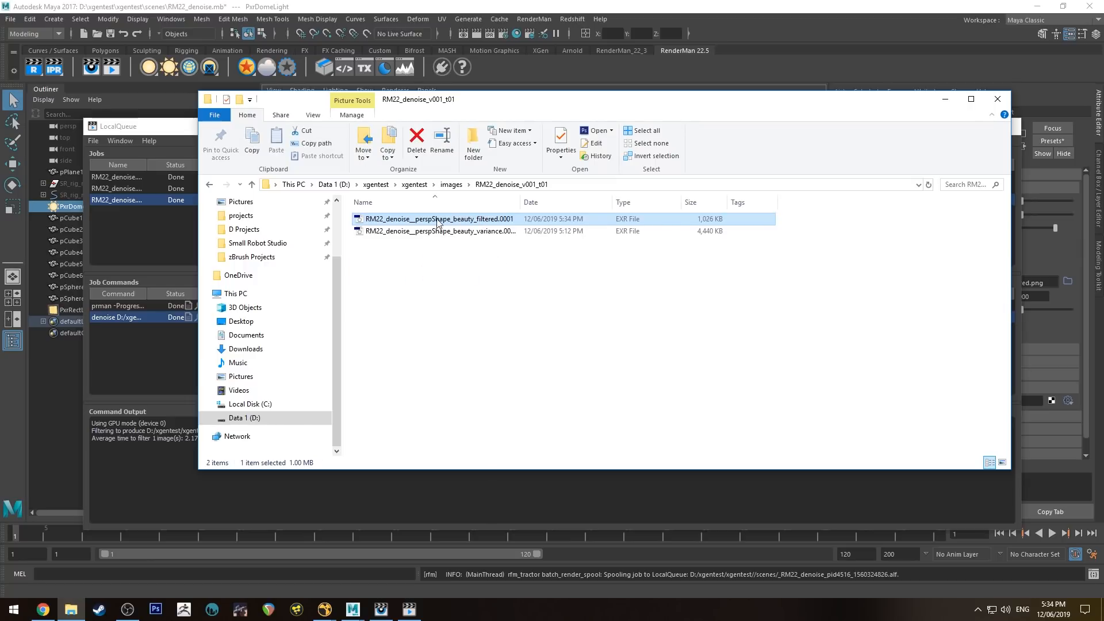
{"action": "left_click", "coordinate": [465, 231]}
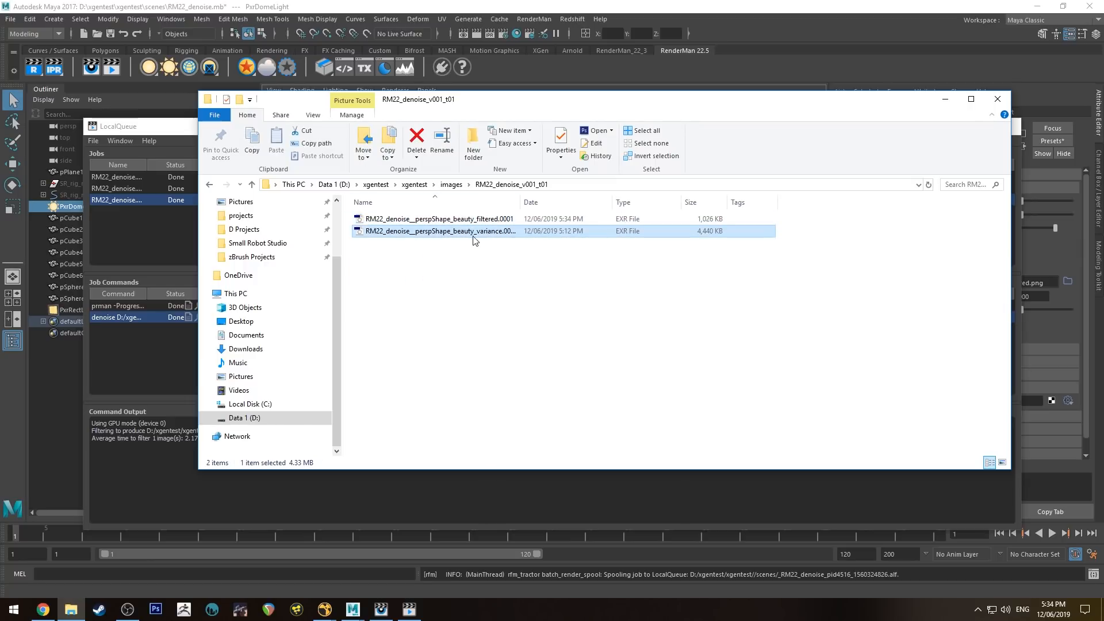
{"action": "left_click", "coordinate": [485, 222]}
{"action": "left_click", "coordinate": [448, 228]}
{"action": "left_click", "coordinate": [494, 220]}
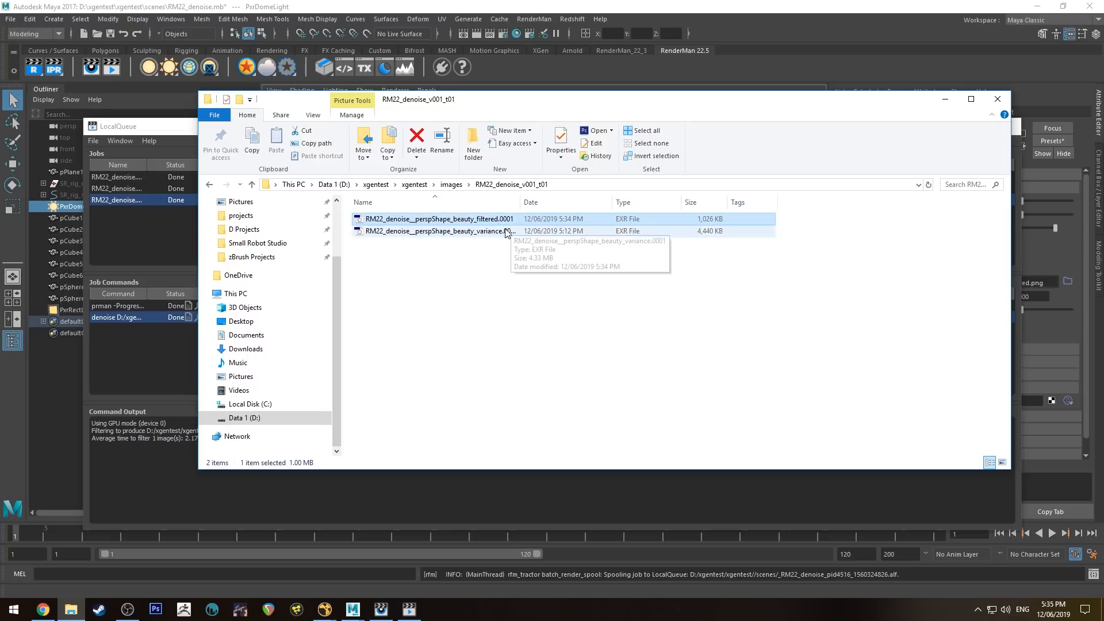
{"action": "left_click", "coordinate": [499, 330]}
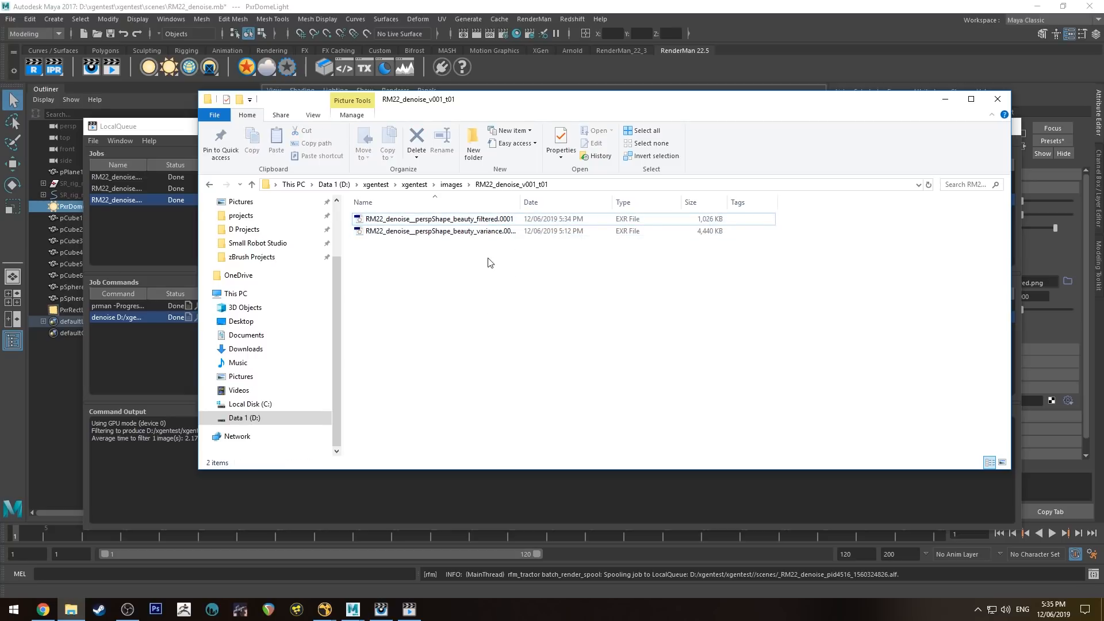
{"action": "left_click", "coordinate": [324, 609]}
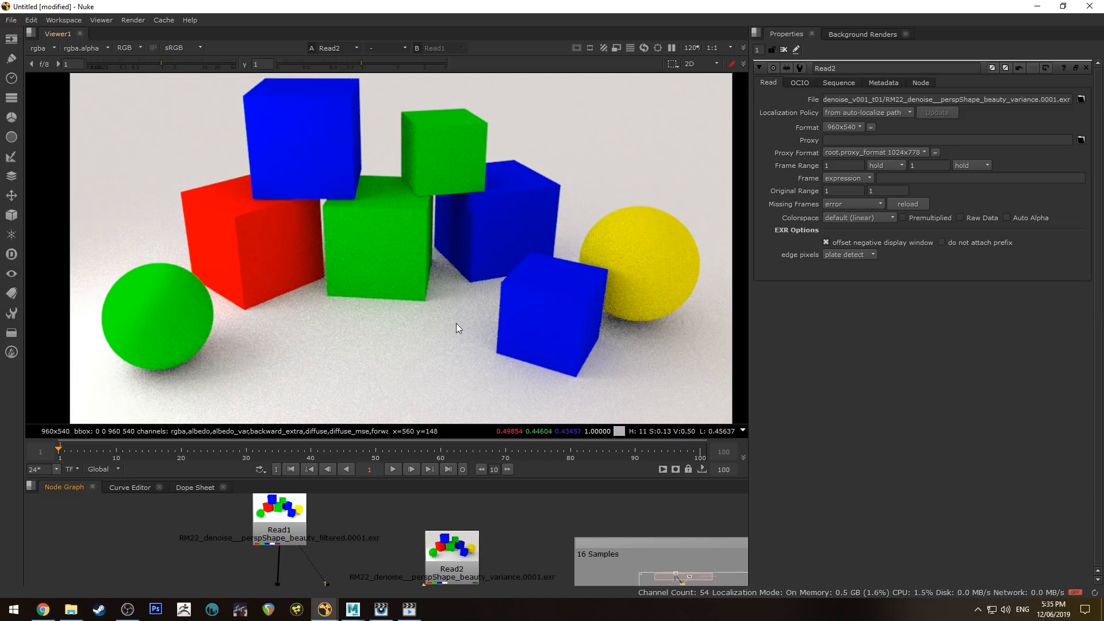
- Zoom in and pan around the grainy variance render to examine noise on the cubes
{"action": "scroll", "coordinate": [299, 209], "scroll_direction": "down", "scroll_amount": 2}
{"action": "scroll", "coordinate": [299, 212], "scroll_direction": "up", "scroll_amount": 9}
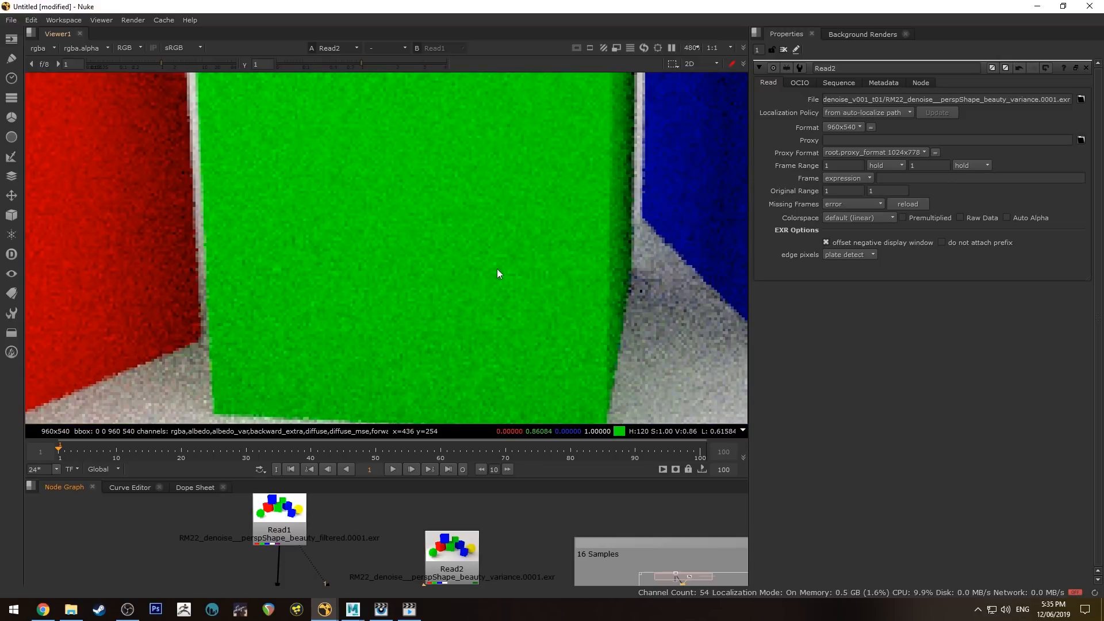
{"action": "scroll", "coordinate": [556, 298], "scroll_direction": "down", "scroll_amount": 5}
{"action": "middle_click_drag", "start_coordinate": [417, 284], "coordinate": [519, 183]}
{"action": "middle_click_drag", "start_coordinate": [467, 280], "coordinate": [443, 323]}
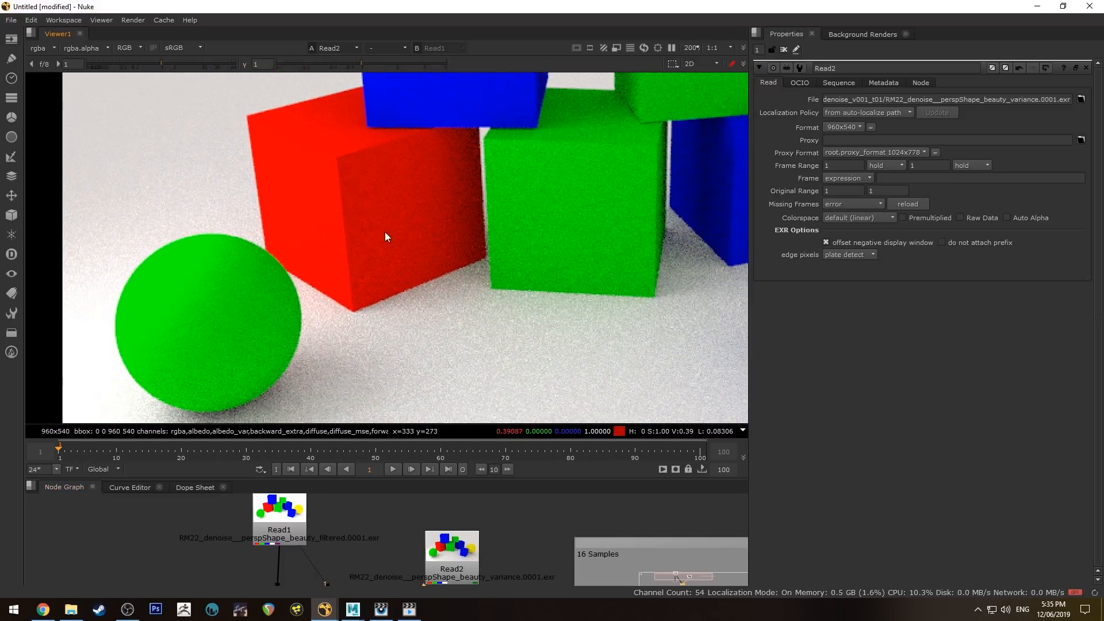
{"action": "middle_click_drag", "start_coordinate": [481, 287], "coordinate": [364, 283]}
{"action": "scroll", "coordinate": [427, 239], "scroll_direction": "down", "scroll_amount": 3}
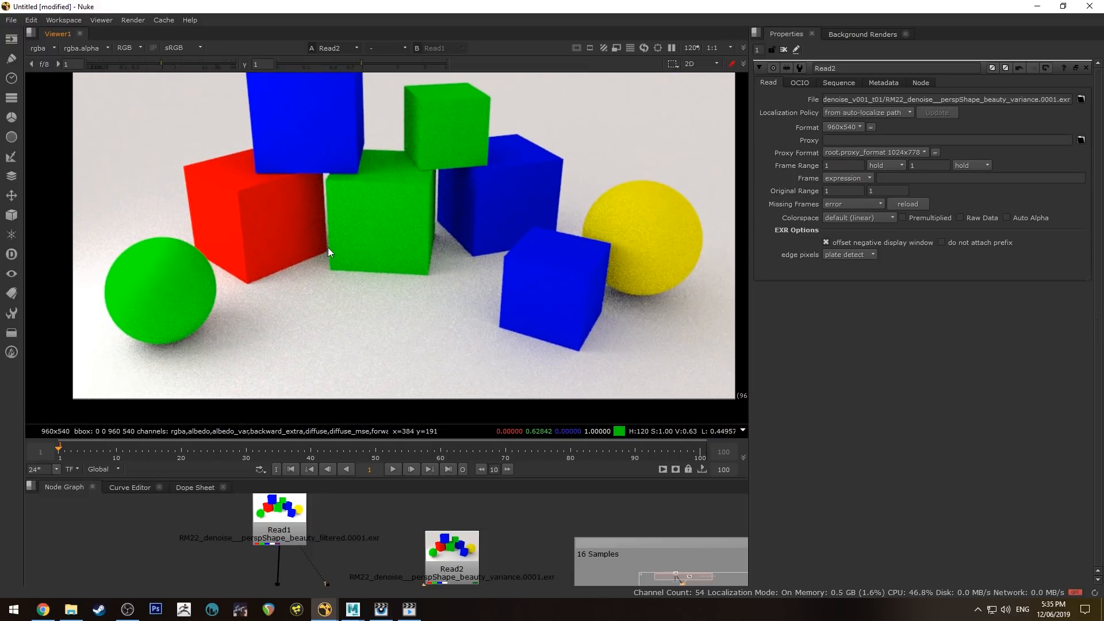
{"action": "middle_click_drag", "start_coordinate": [345, 234], "coordinate": [366, 259]}
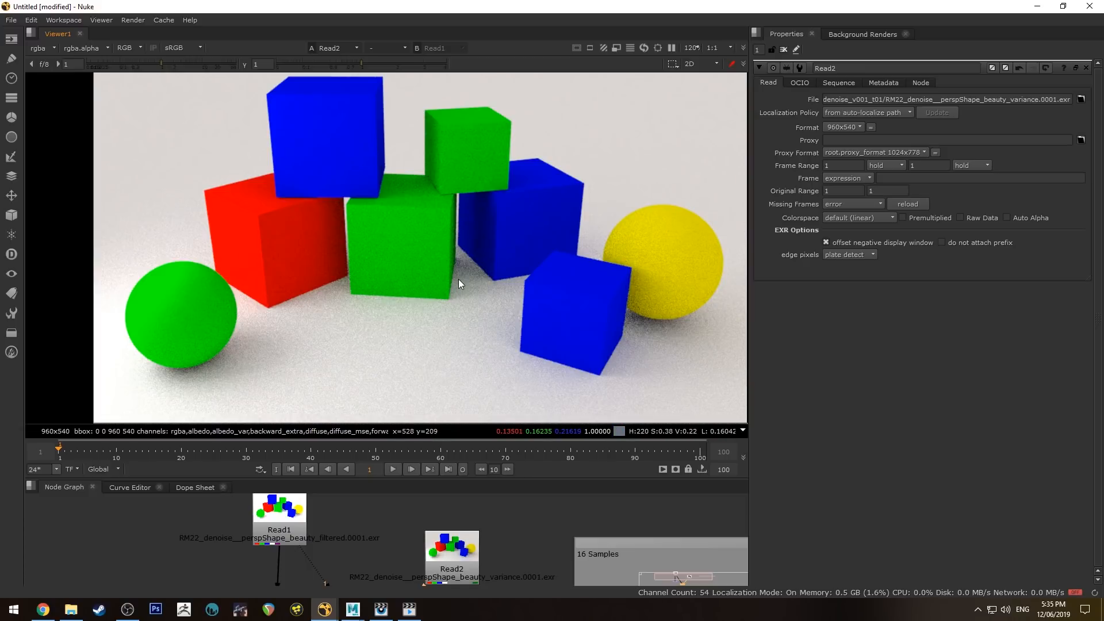
- Flick between Read1 denoised and Read2 variance renders, finishing on the clean Read1 image
{"action": "key", "text": "1"}
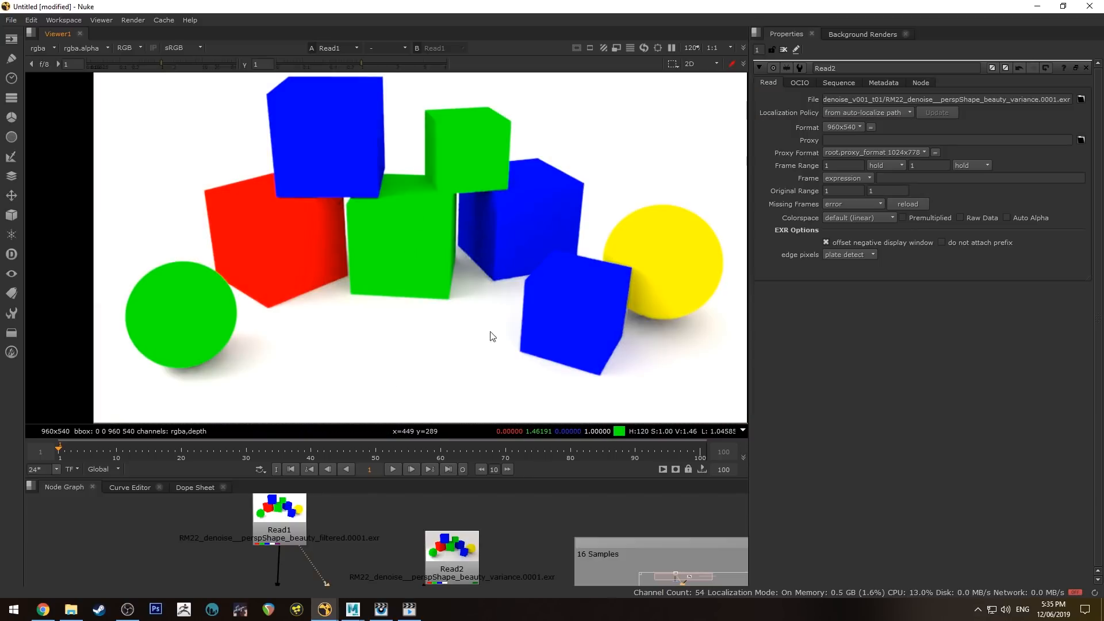
{"action": "scroll", "coordinate": [434, 219], "scroll_direction": "up", "scroll_amount": 3}
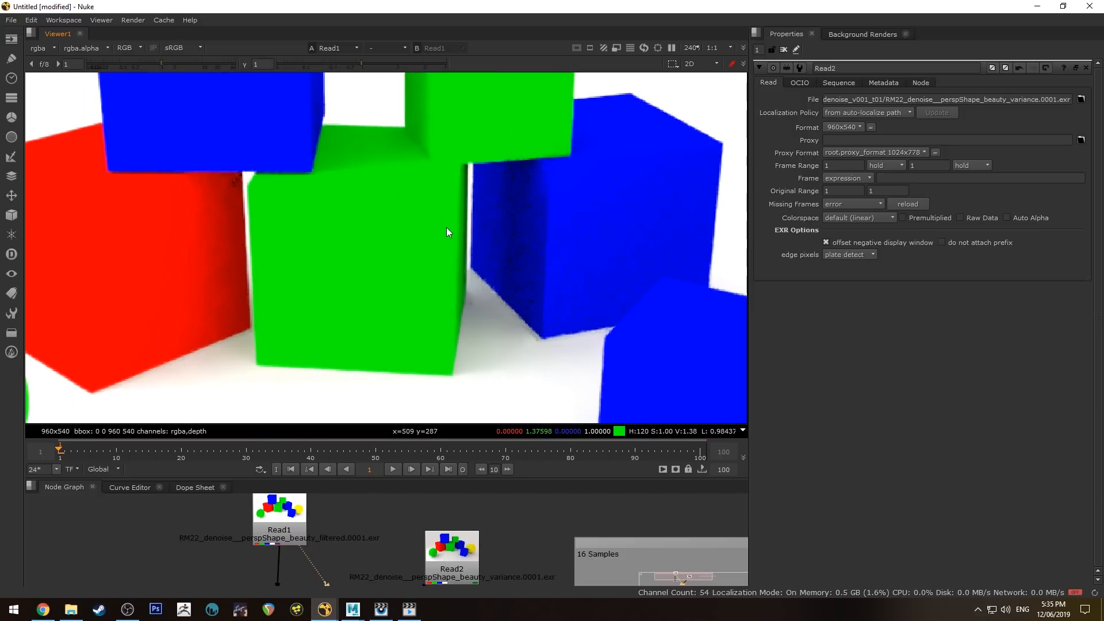
{"action": "scroll", "coordinate": [446, 227], "scroll_direction": "down", "scroll_amount": 2}
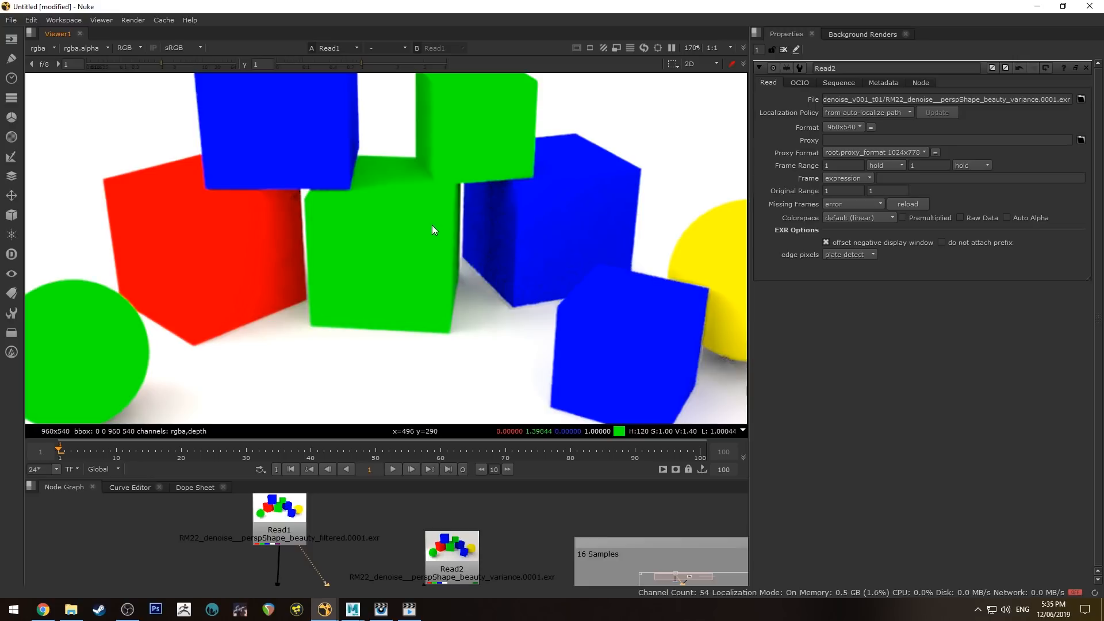
{"action": "scroll", "coordinate": [383, 239], "scroll_direction": "down", "scroll_amount": 4}
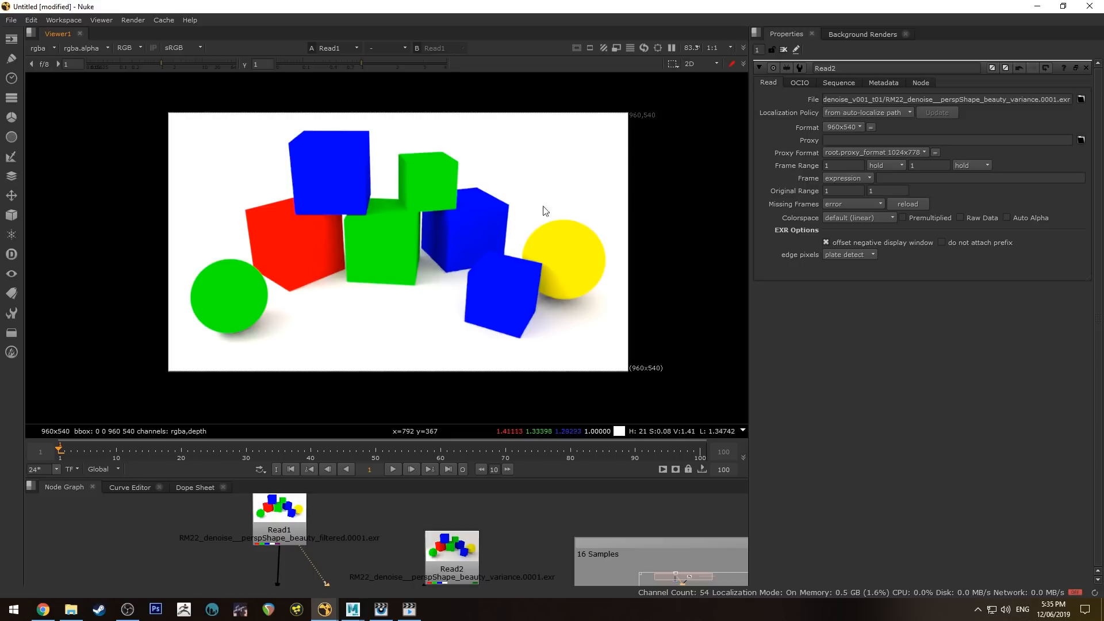
{"action": "key", "text": "2"}
{"action": "key", "text": "1"}
{"action": "key", "text": "2"}
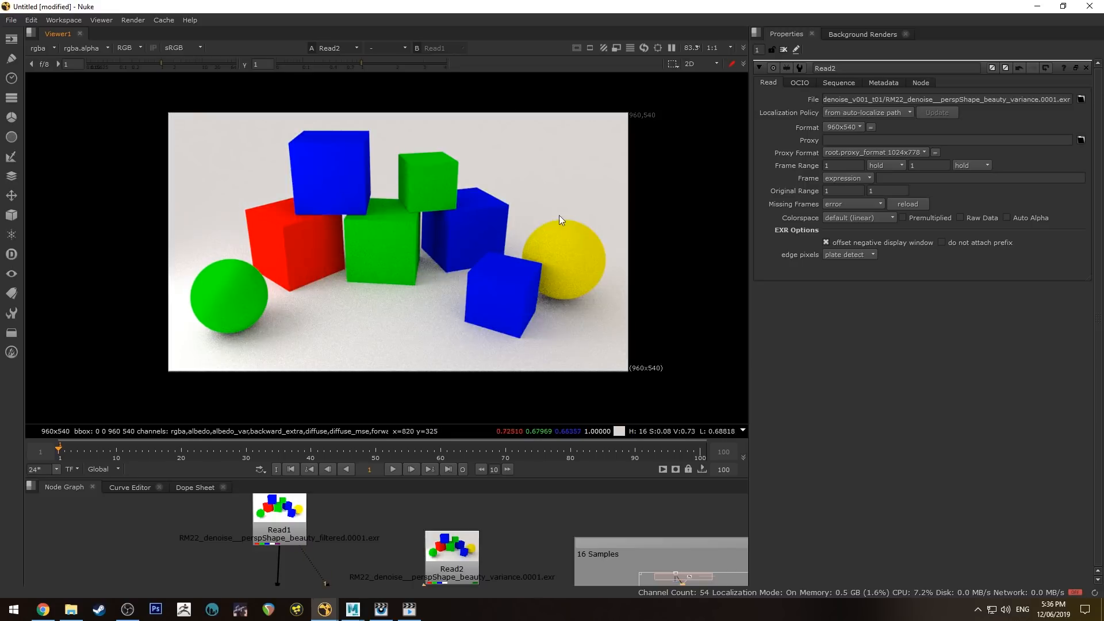
{"action": "key", "text": "1"}
{"action": "key", "text": "2"}
{"action": "key", "text": "1"}
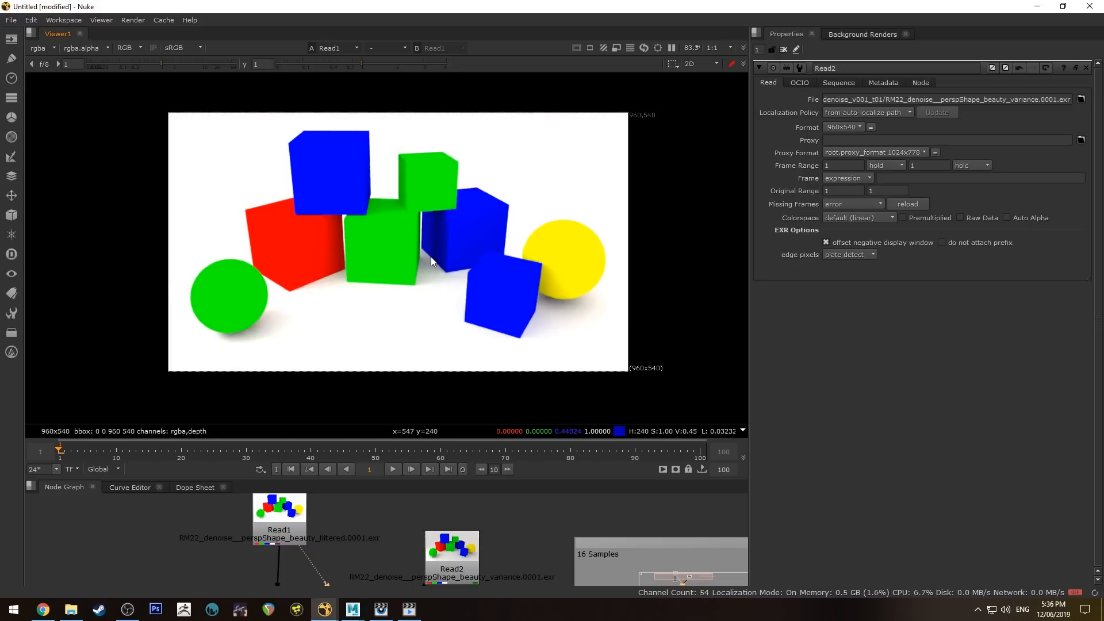
{"action": "key", "text": "2"}
{"action": "key", "text": "1"}
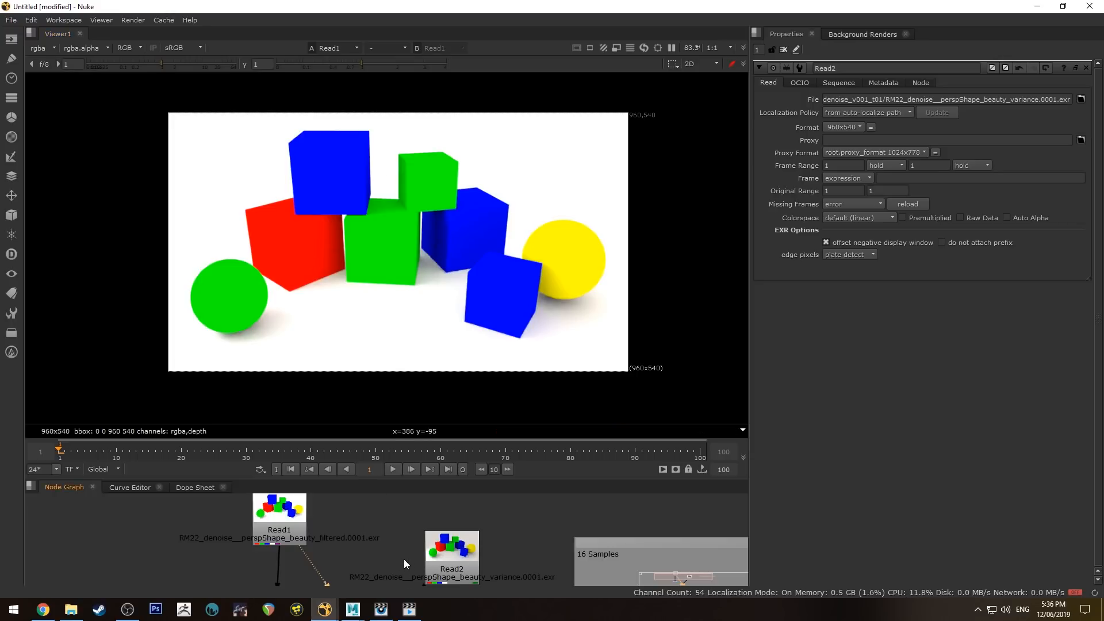
{"action": "middle_click_drag", "start_coordinate": [404, 559], "coordinate": [429, 483]}
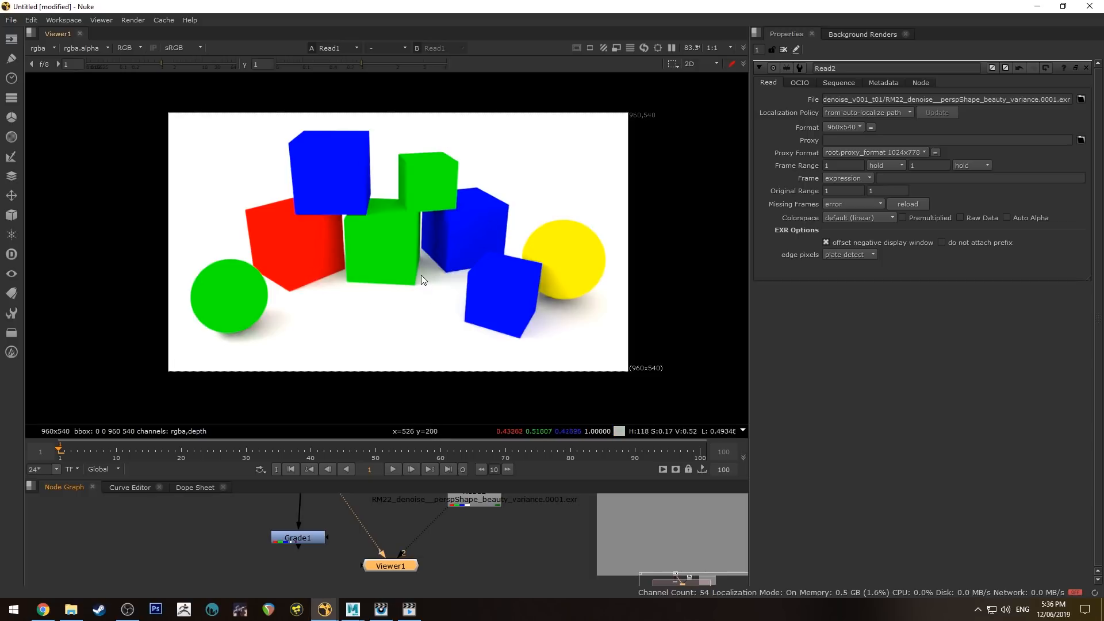
- Flip the viewer between the graded Grade1 image and the noisy Read2 variance render
{"action": "left_click", "coordinate": [313, 536]}
{"action": "key", "text": "1"}
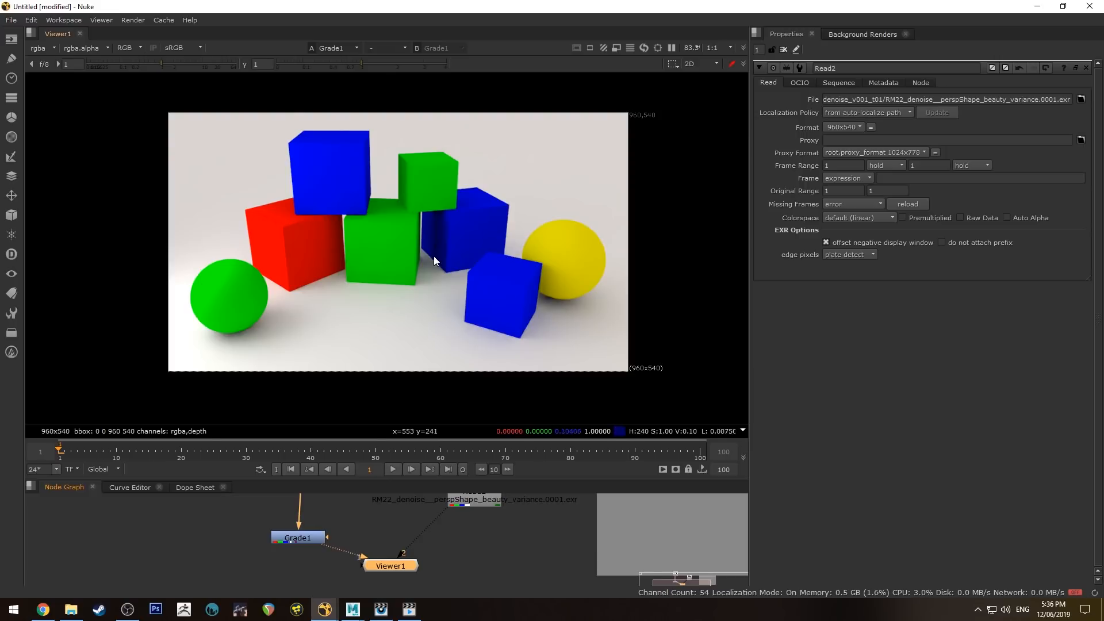
{"action": "key", "text": "2"}
{"action": "key", "text": "1"}
{"action": "key", "text": "2"}
{"action": "key", "text": "1"}
{"action": "key", "text": "2"}
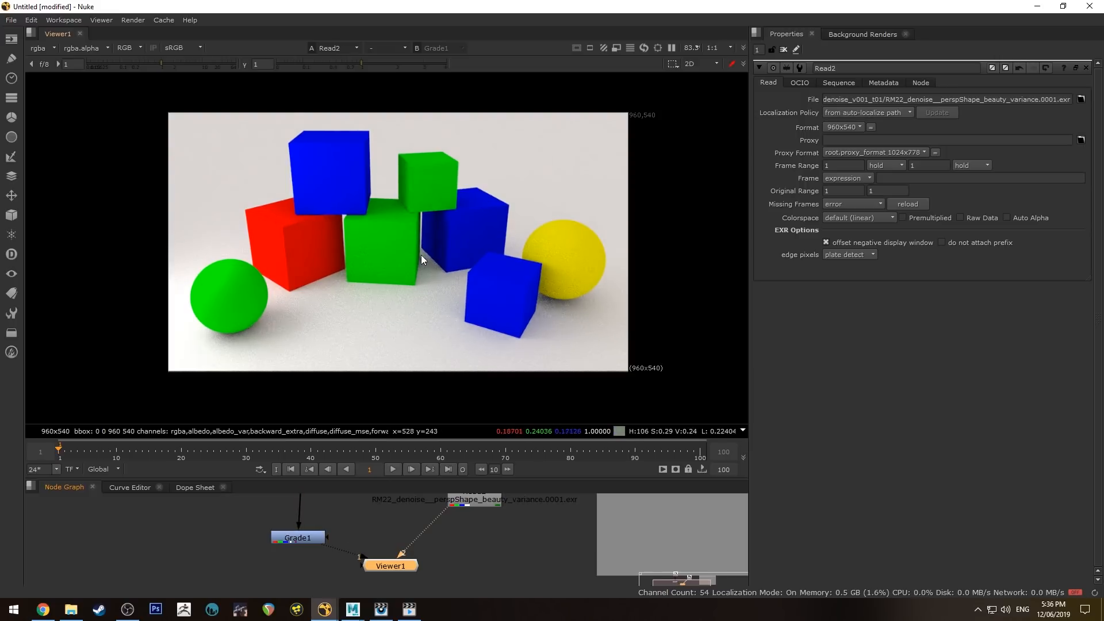
{"action": "key", "text": "1"}
{"action": "key", "text": "2"}
{"action": "key", "text": "1"}
{"action": "key", "text": "2"}
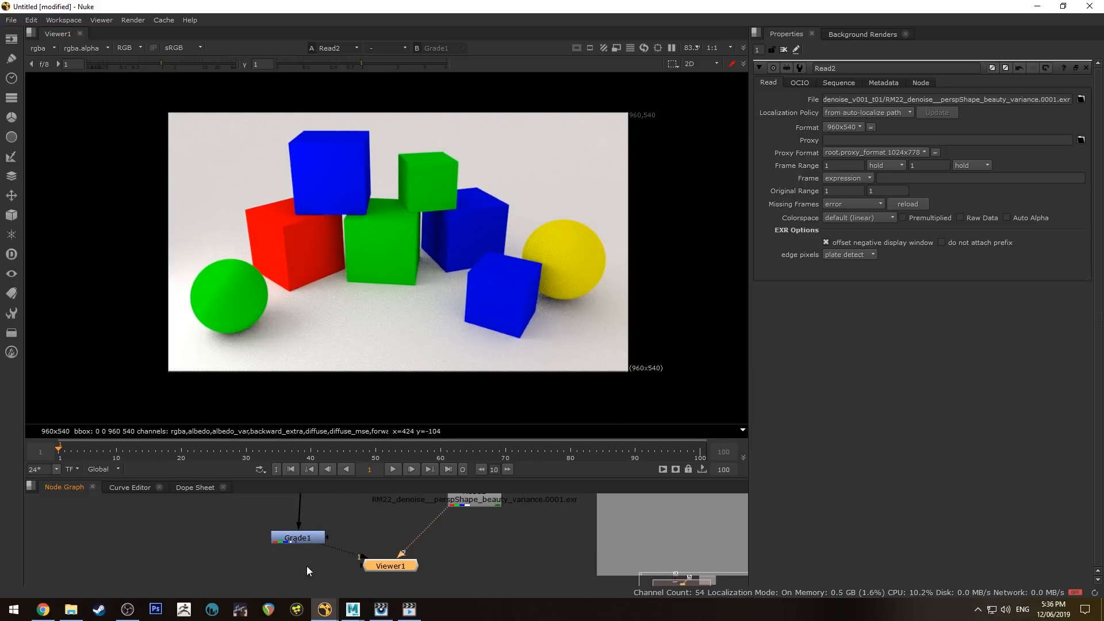
- Open the properties of the Grade1 and Read1 nodes
{"action": "double_click", "coordinate": [299, 540]}
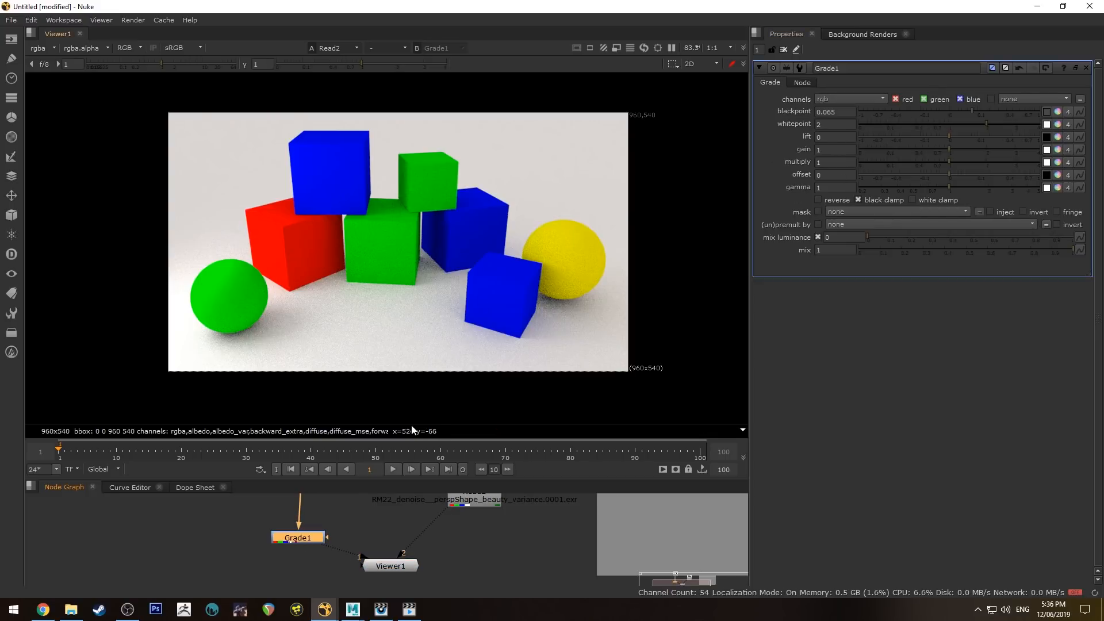
{"action": "middle_click_drag", "start_coordinate": [357, 520], "coordinate": [354, 560]}
{"action": "double_click", "coordinate": [294, 535]}
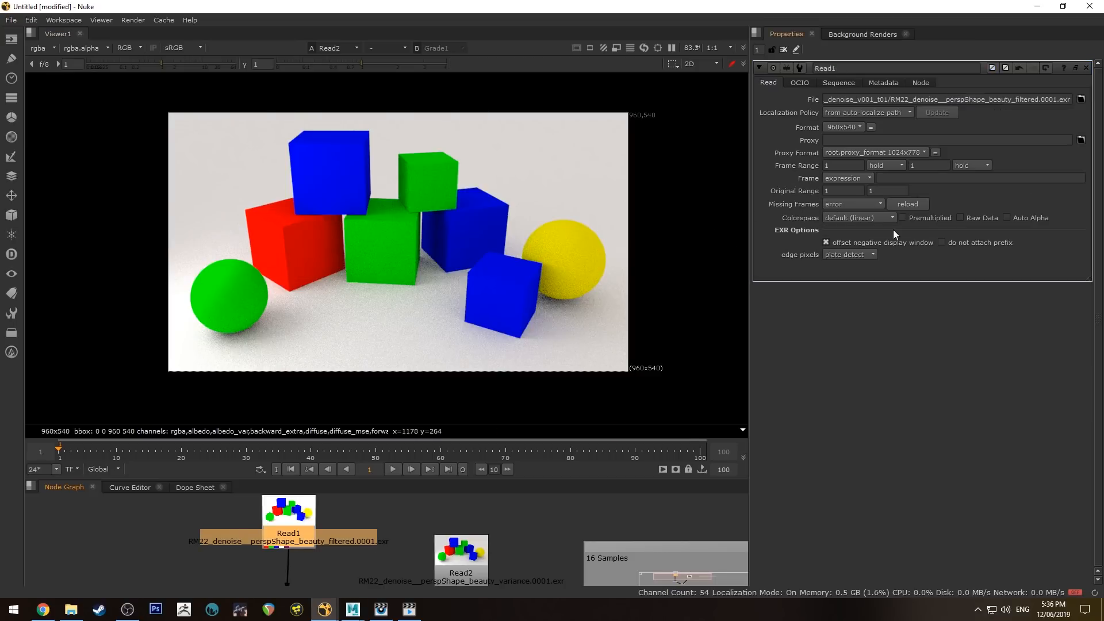
- Show the 16-sample variance render Read2 in the viewer
{"action": "middle_click_drag", "start_coordinate": [347, 322], "coordinate": [354, 289]}
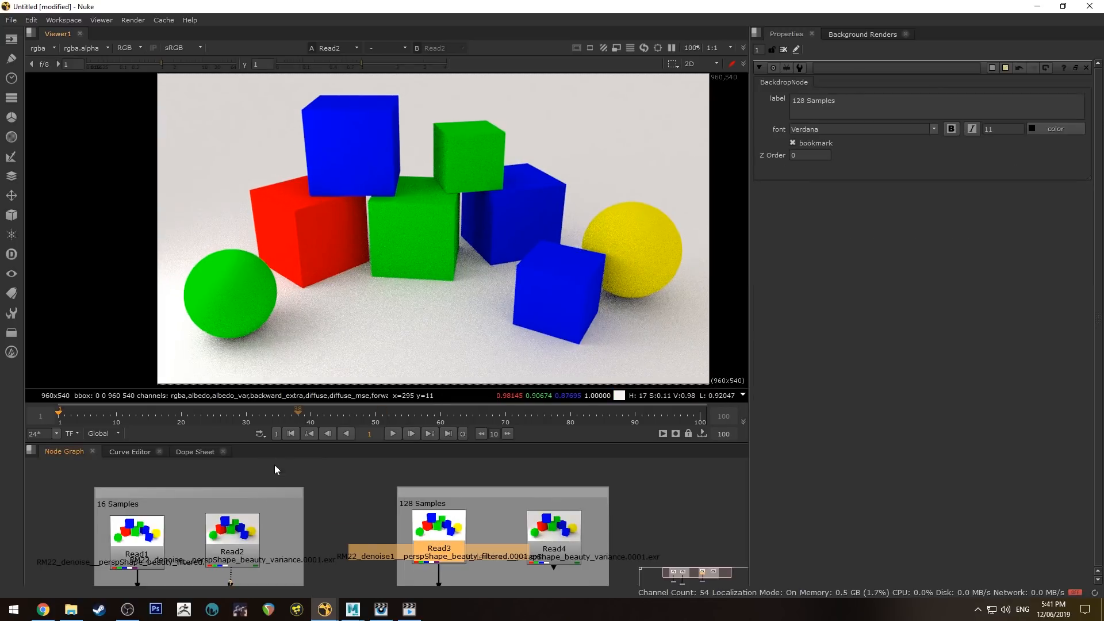
{"action": "left_click", "coordinate": [250, 521]}
{"action": "key", "text": "1"}
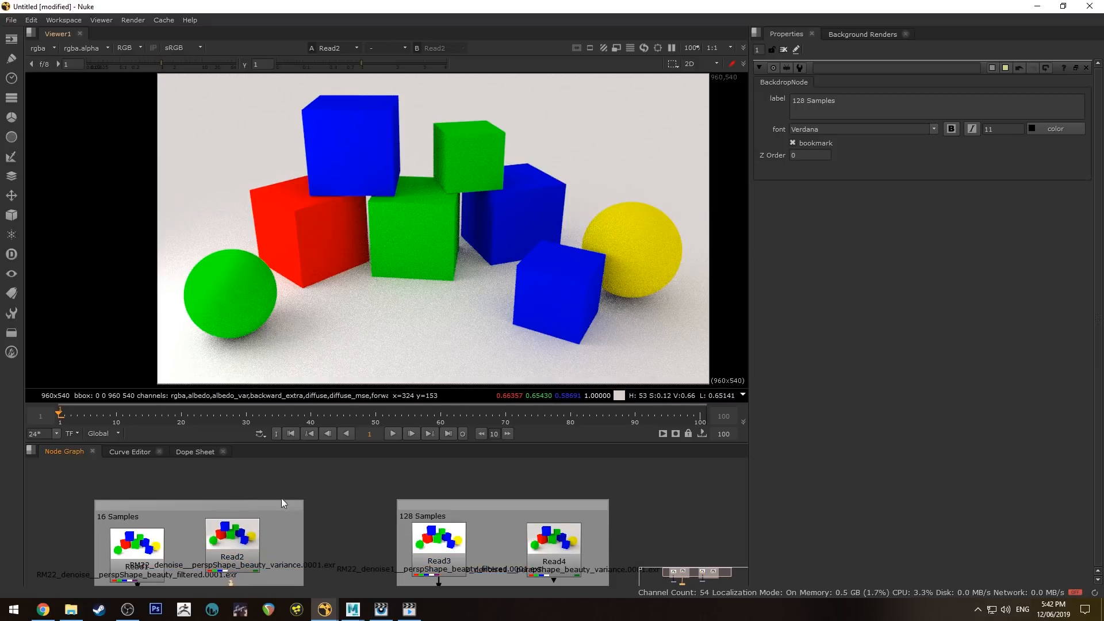
{"action": "left_click", "coordinate": [247, 537]}
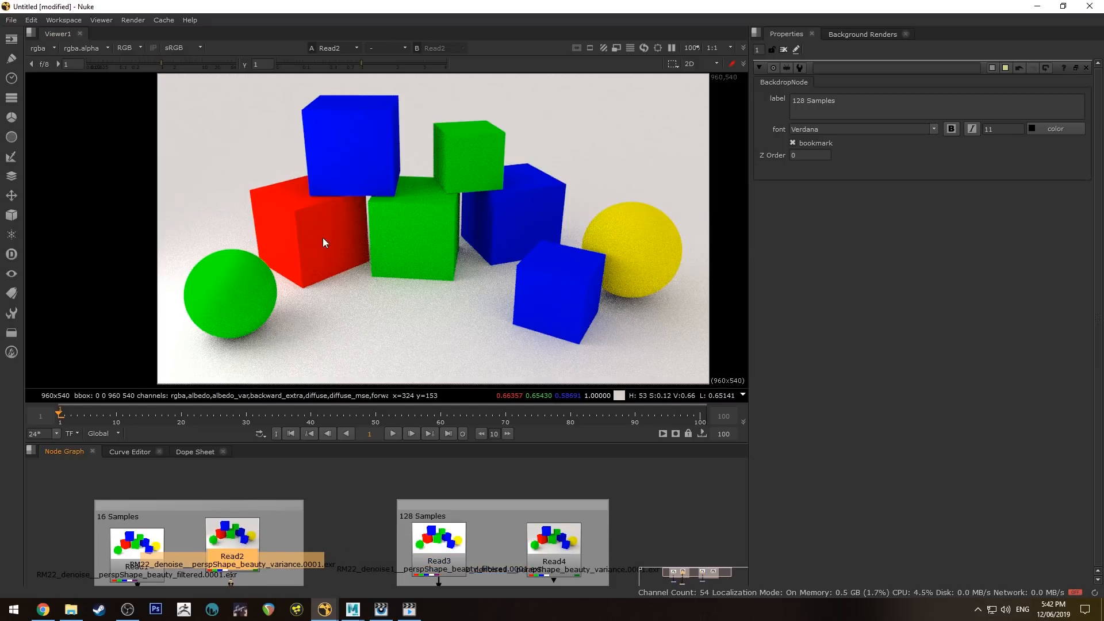
- View the 128-sample variance render Read4 zoomed in and pan across it to inspect the noise
{"action": "left_click", "coordinate": [549, 555]}
{"action": "key", "text": "1"}
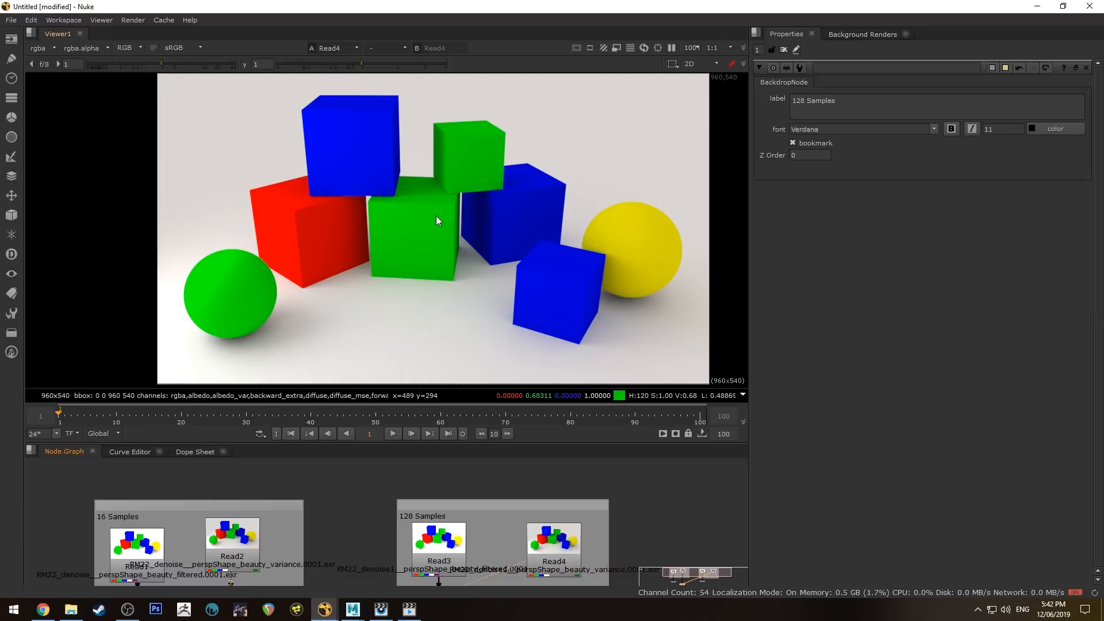
{"action": "scroll", "coordinate": [277, 264], "scroll_direction": "up", "scroll_amount": 3}
{"action": "scroll", "coordinate": [277, 264], "scroll_direction": "up", "scroll_amount": 2}
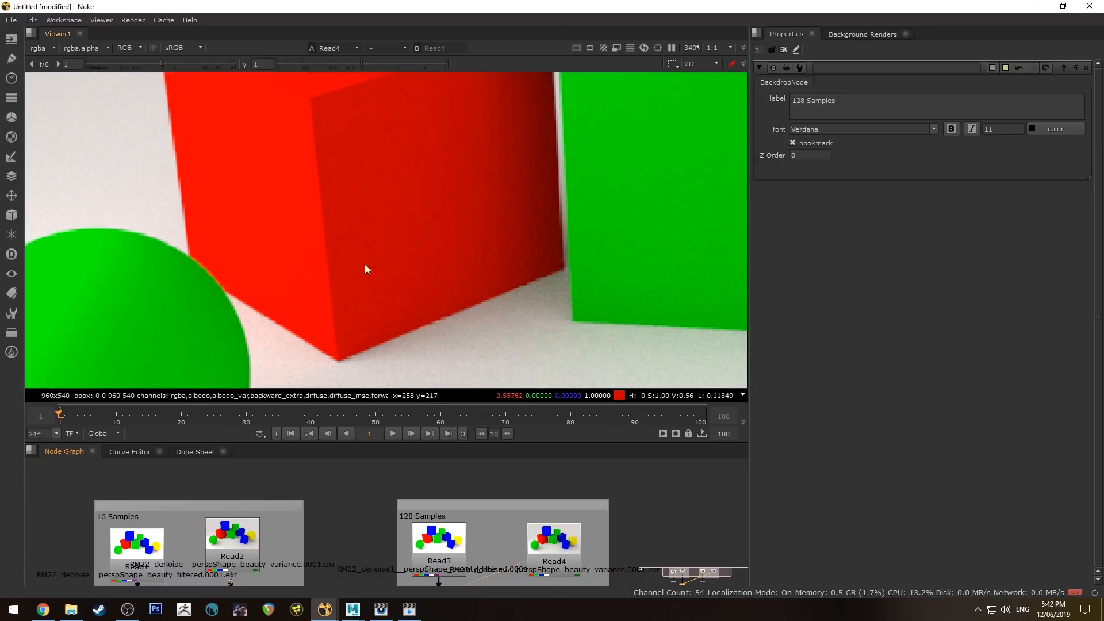
{"action": "middle_click_drag", "start_coordinate": [494, 209], "coordinate": [138, 147]}
{"action": "scroll", "coordinate": [629, 256], "scroll_direction": "down", "scroll_amount": 5}
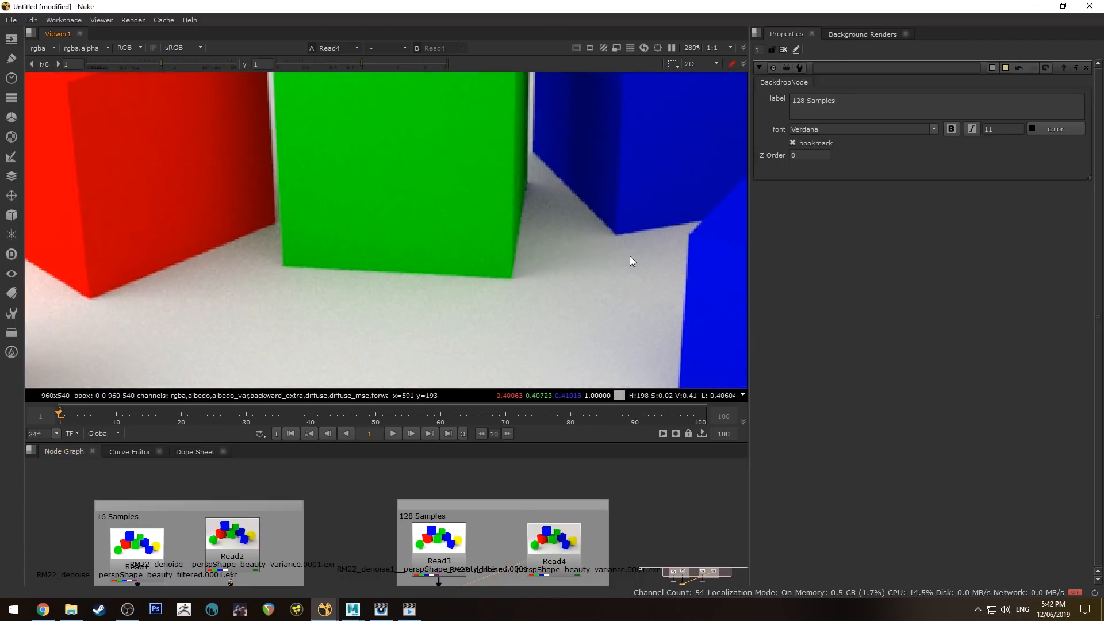
{"action": "middle_click_drag", "start_coordinate": [609, 231], "coordinate": [449, 295]}
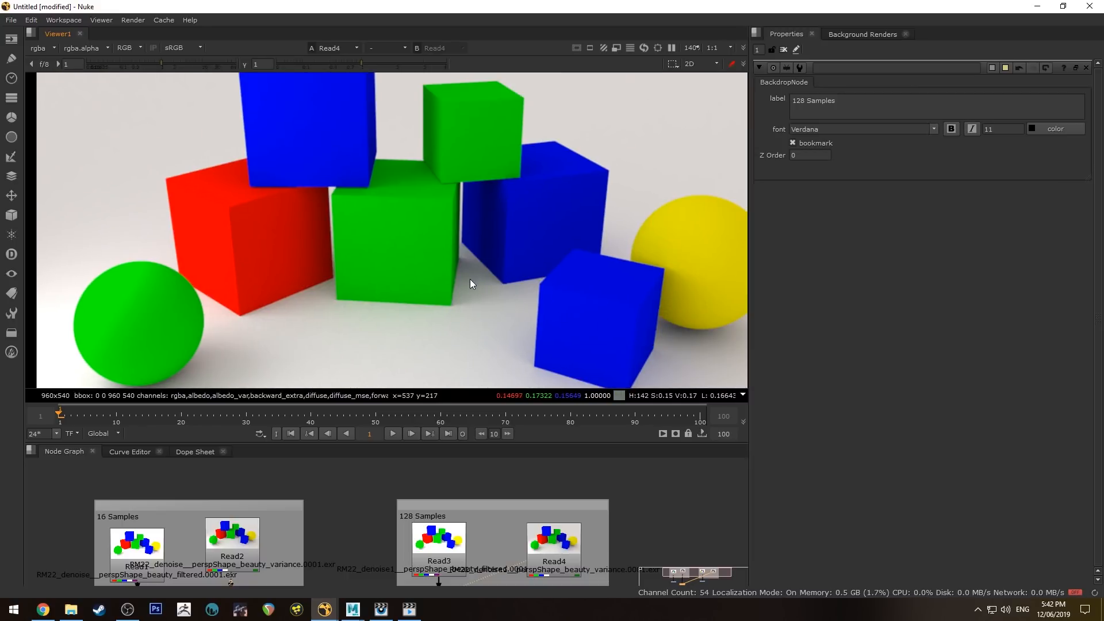
- Show the denoised 128-sample render Read3 in the viewer
{"action": "left_click", "coordinate": [453, 549]}
{"action": "key", "text": "1"}
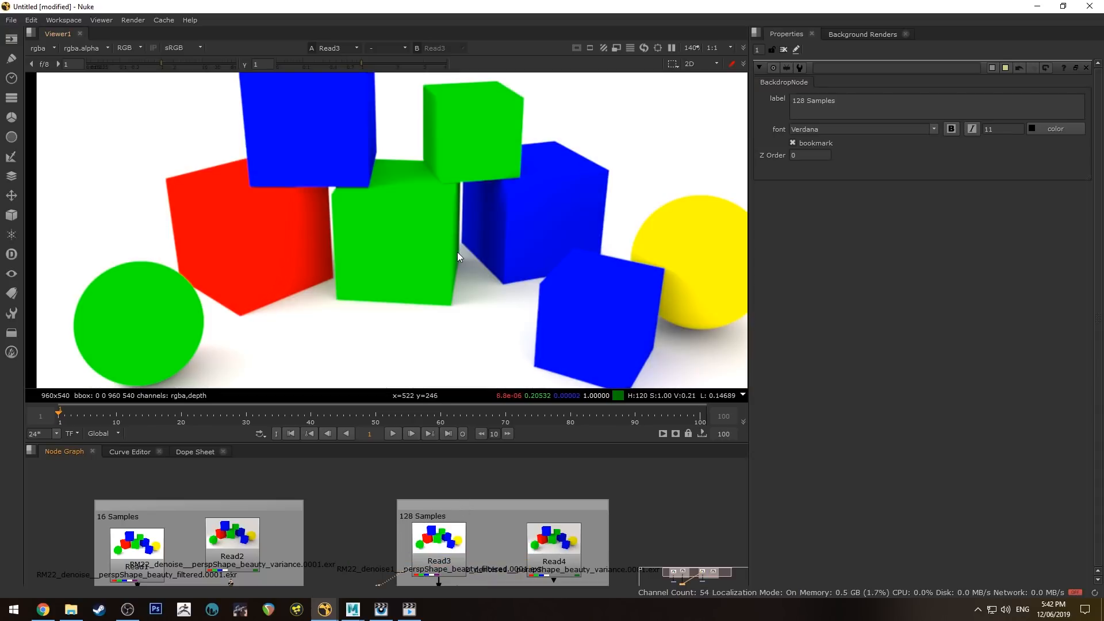
{"action": "middle_click_drag", "start_coordinate": [457, 515], "coordinate": [460, 424]}
- View Grade2's output and center both grade nodes in the Node Graph
{"action": "left_click", "coordinate": [449, 561]}
{"action": "key", "text": "1"}
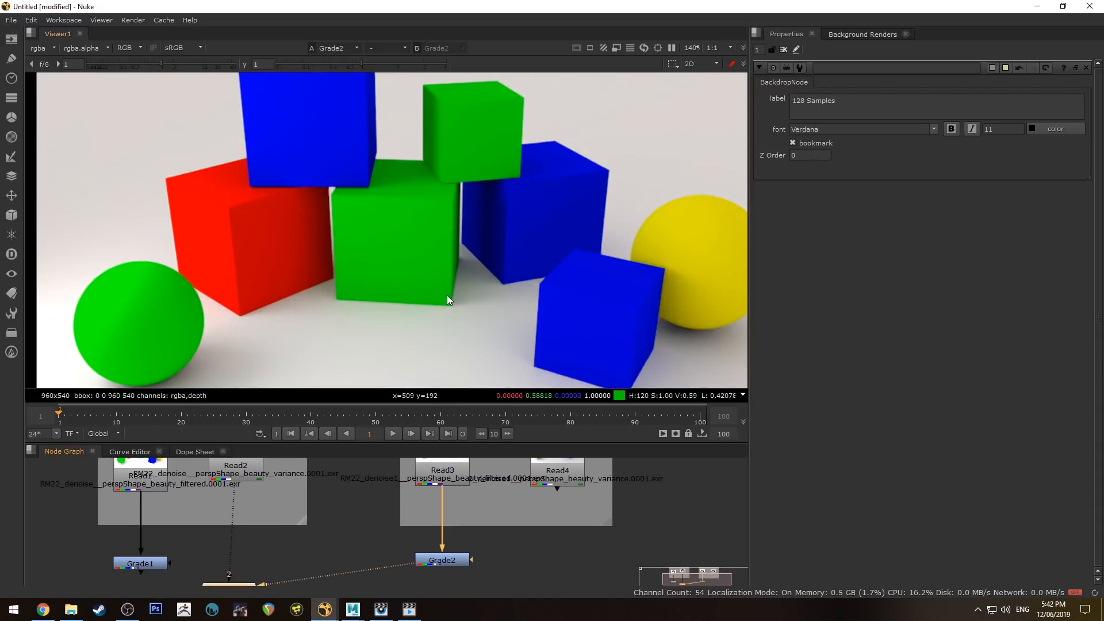
{"action": "scroll", "coordinate": [485, 249], "scroll_direction": "up", "scroll_amount": 3}
{"action": "scroll", "coordinate": [469, 265], "scroll_direction": "down", "scroll_amount": 2}
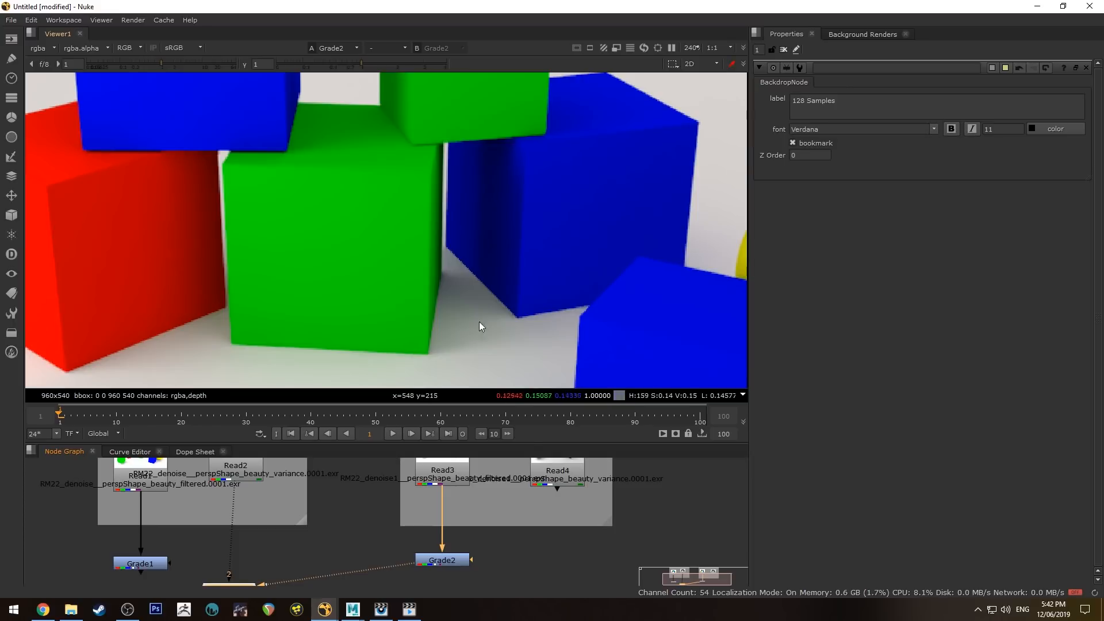
{"action": "middle_click_drag", "start_coordinate": [316, 513], "coordinate": [370, 506]}
- Compare the Grade1 and Grade2 graded renders by flipping between viewer inputs 1 and 2
{"action": "left_click", "coordinate": [211, 558]}
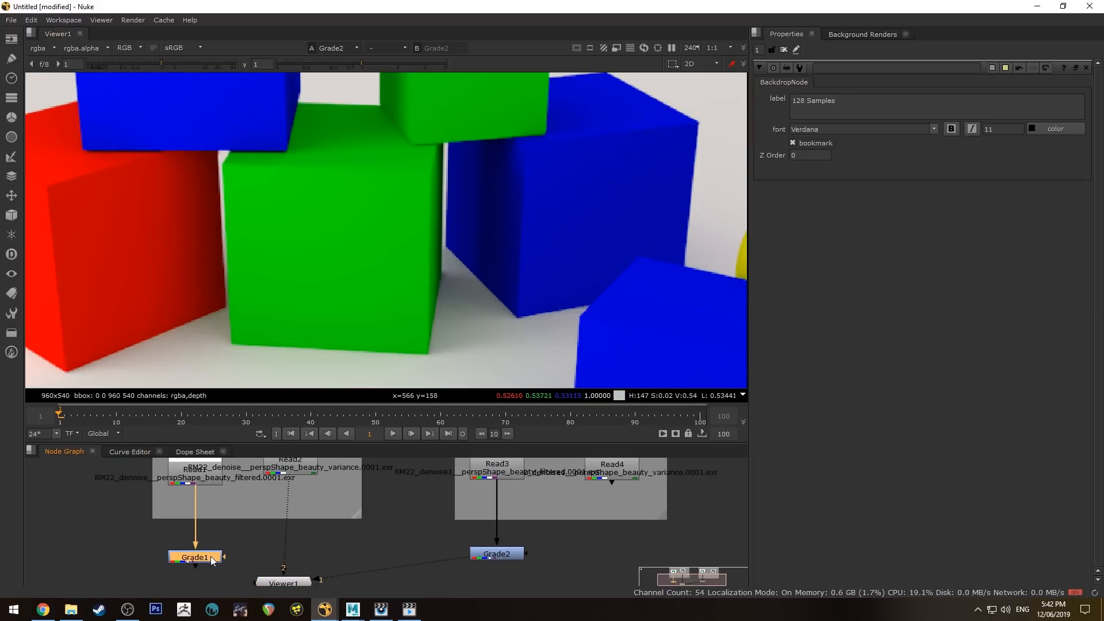
{"action": "key", "text": "1"}
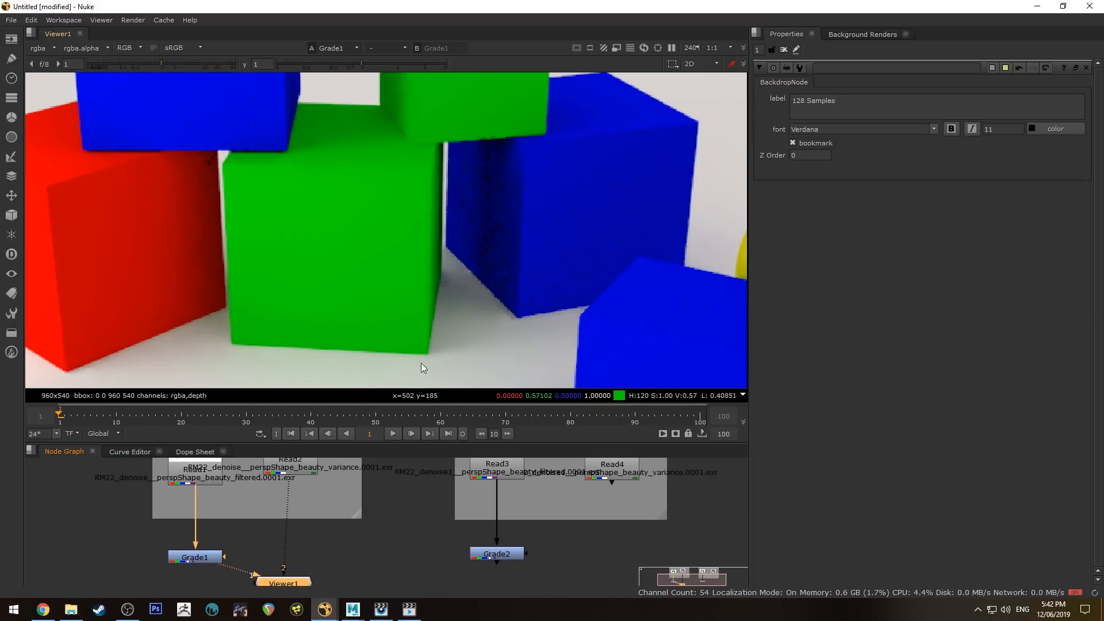
{"action": "left_click", "coordinate": [508, 557]}
{"action": "key", "text": "2"}
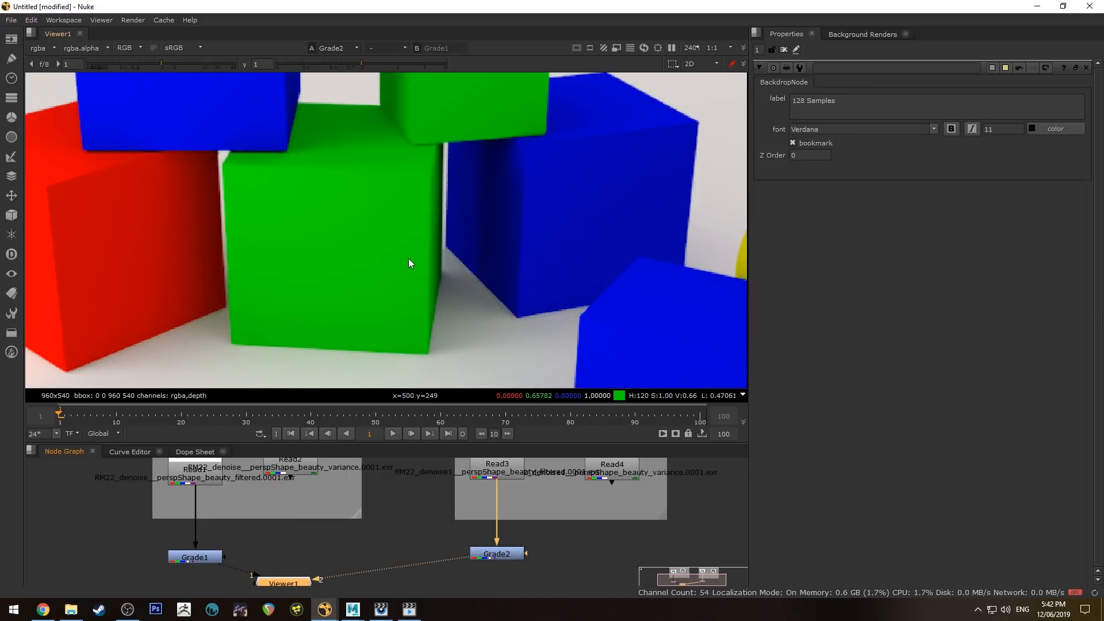
{"action": "key", "text": "1"}
{"action": "key", "text": "2"}
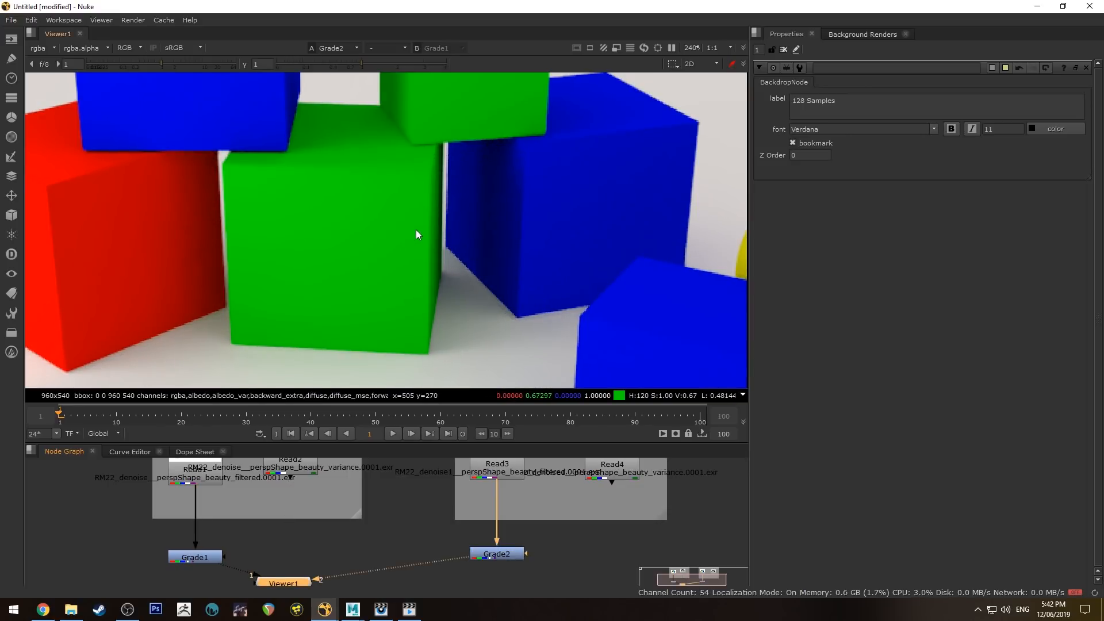
{"action": "key", "text": "1"}
{"action": "key", "text": "2"}
{"action": "key", "text": "1"}
{"action": "key", "text": "2"}
{"action": "key", "text": "1"}
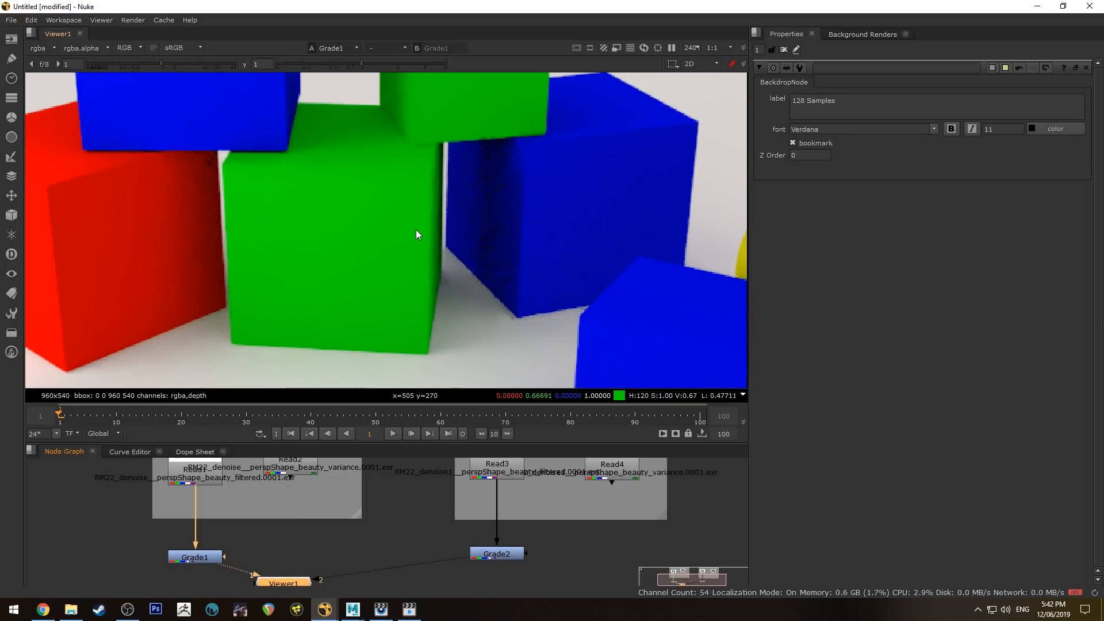
{"action": "key", "text": "2"}
{"action": "key", "text": "1"}
{"action": "key", "text": "2"}
{"action": "scroll", "coordinate": [416, 232], "scroll_direction": "down", "scroll_amount": 1}
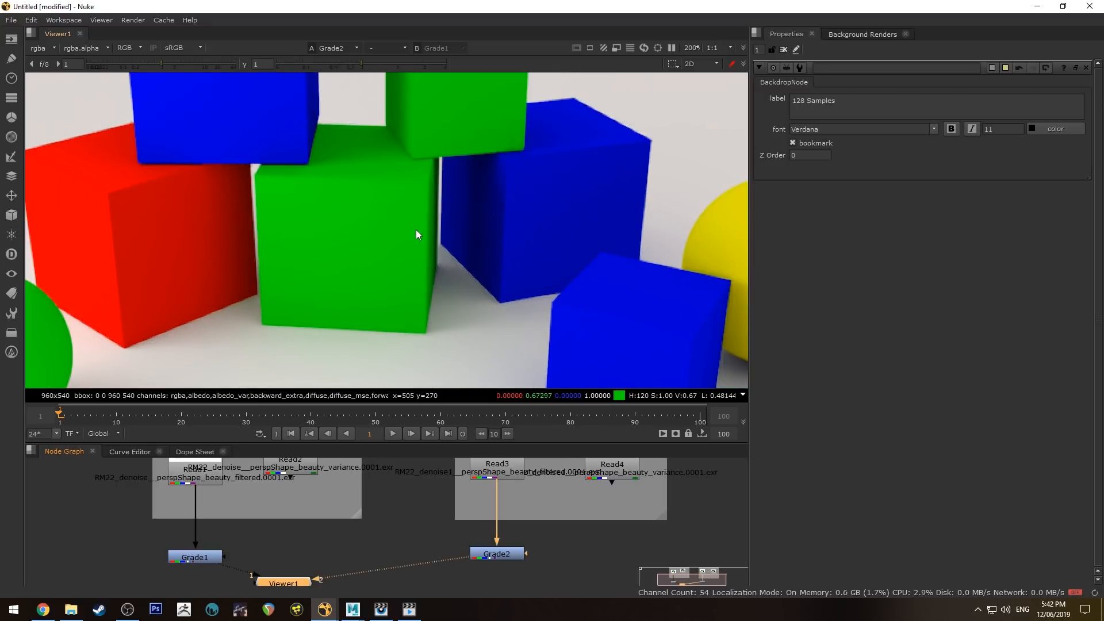
{"action": "key", "text": "1"}
{"action": "key", "text": "2"}
{"action": "key", "text": "1"}
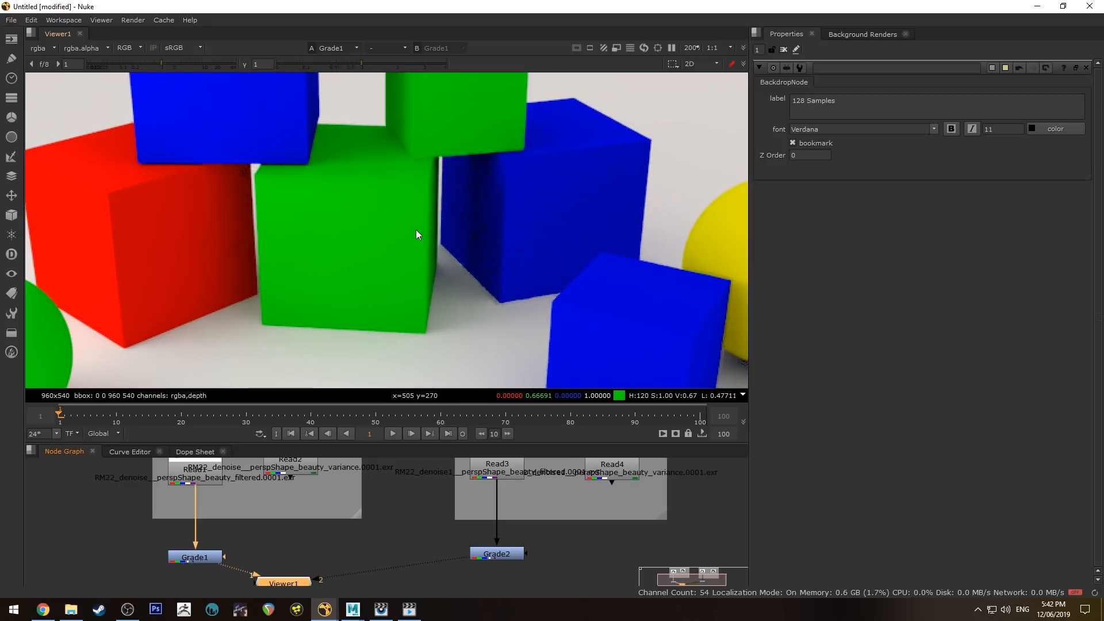
{"action": "key", "text": "2"}
{"action": "key", "text": "1"}
{"action": "key", "text": "2"}
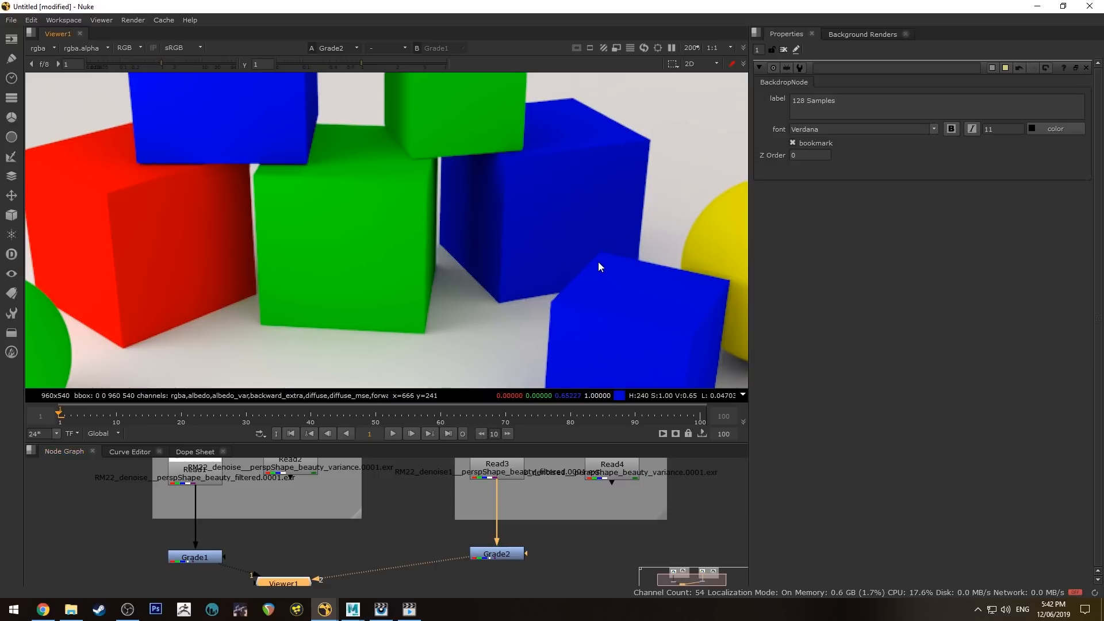
- Connect the Read4 variance render and the Grade2 result to the viewer inputs
{"action": "middle_click_drag", "start_coordinate": [598, 261], "coordinate": [535, 266]}
{"action": "left_click_drag", "start_coordinate": [497, 553], "coordinate": [496, 557]}
{"action": "middle_click_drag", "start_coordinate": [578, 530], "coordinate": [534, 544]}
{"action": "left_click", "coordinate": [575, 472]}
{"action": "key", "text": "1"}
{"action": "left_click", "coordinate": [486, 550]}
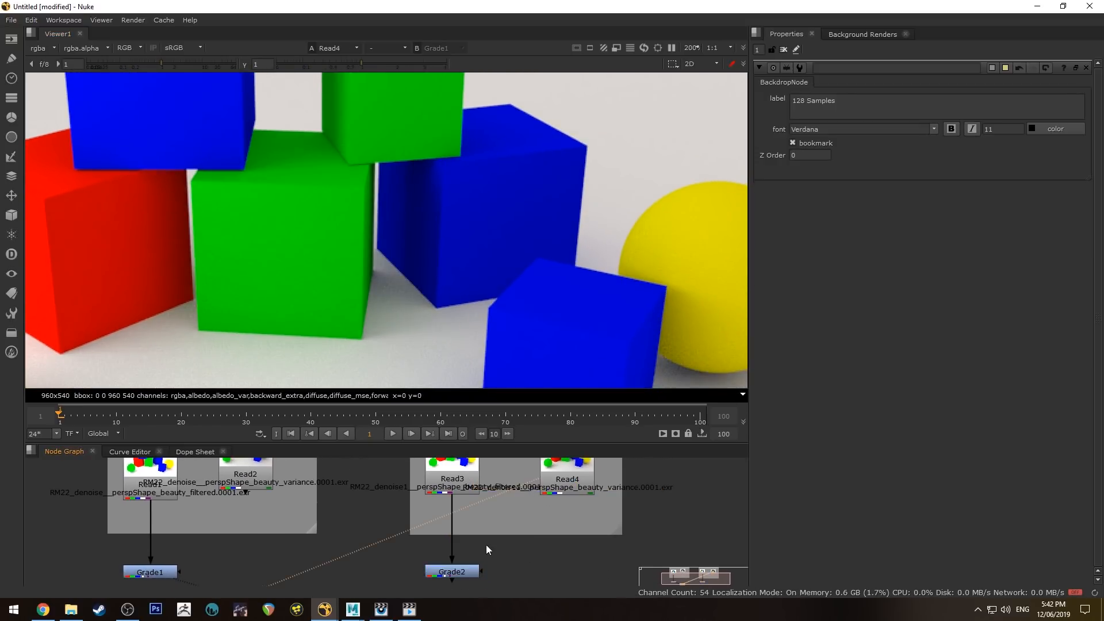
{"action": "left_click", "coordinate": [468, 571]}
{"action": "key", "text": "1"}
{"action": "key", "text": "2"}
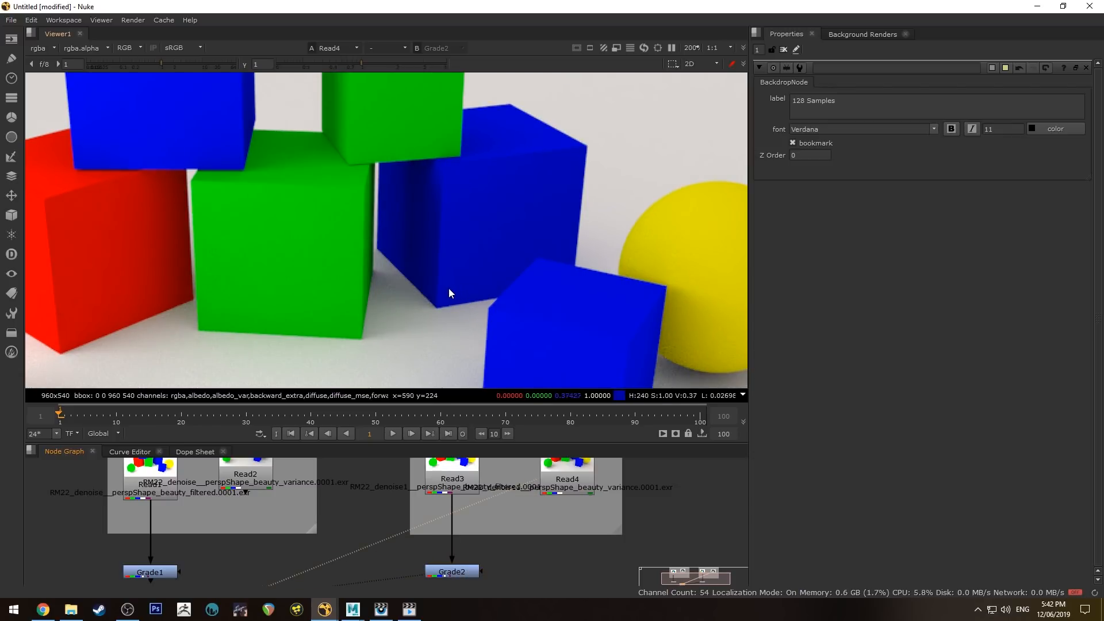
- Toggle between the noisy Read4 and denoised Grade2 renders, ending on Grade2
{"action": "scroll", "coordinate": [395, 318], "scroll_direction": "up", "scroll_amount": 5}
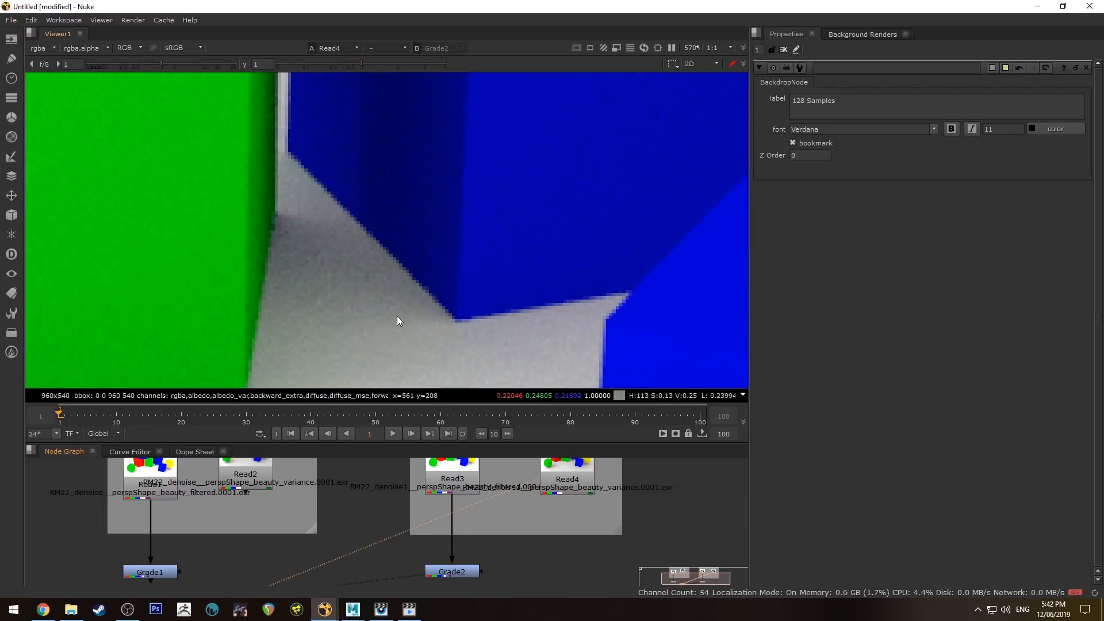
{"action": "key", "text": "1"}
{"action": "key", "text": "2"}
{"action": "key", "text": "1"}
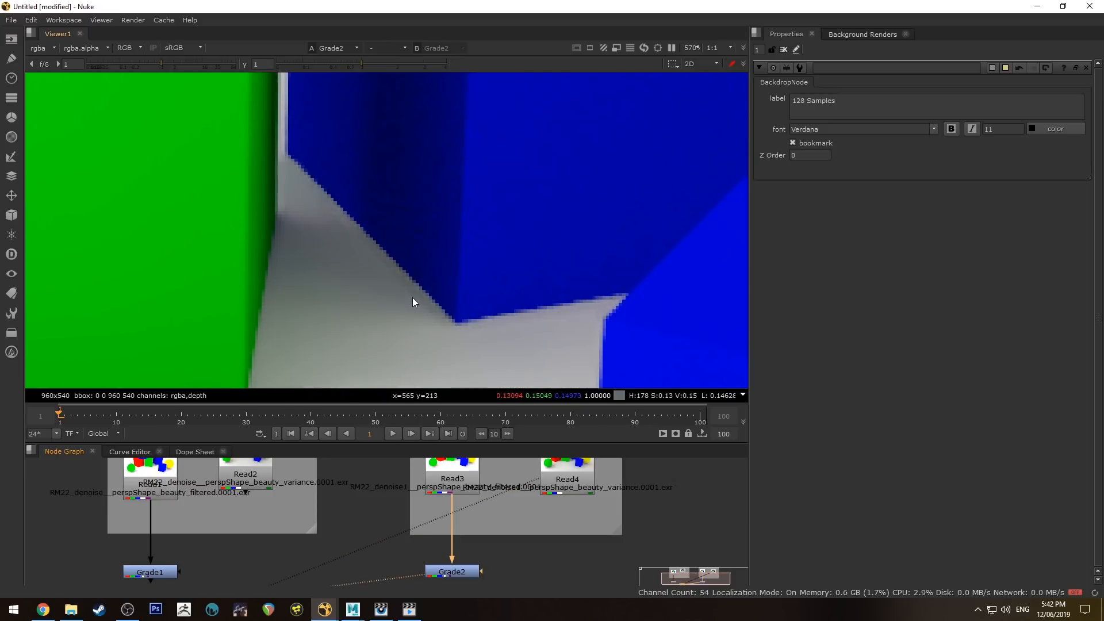
{"action": "key", "text": "2"}
{"action": "key", "text": "1"}
{"action": "key", "text": "2"}
{"action": "key", "text": "1"}
{"action": "scroll", "coordinate": [394, 287], "scroll_direction": "down", "scroll_amount": 4}
{"action": "scroll", "coordinate": [391, 284], "scroll_direction": "down", "scroll_amount": 5}
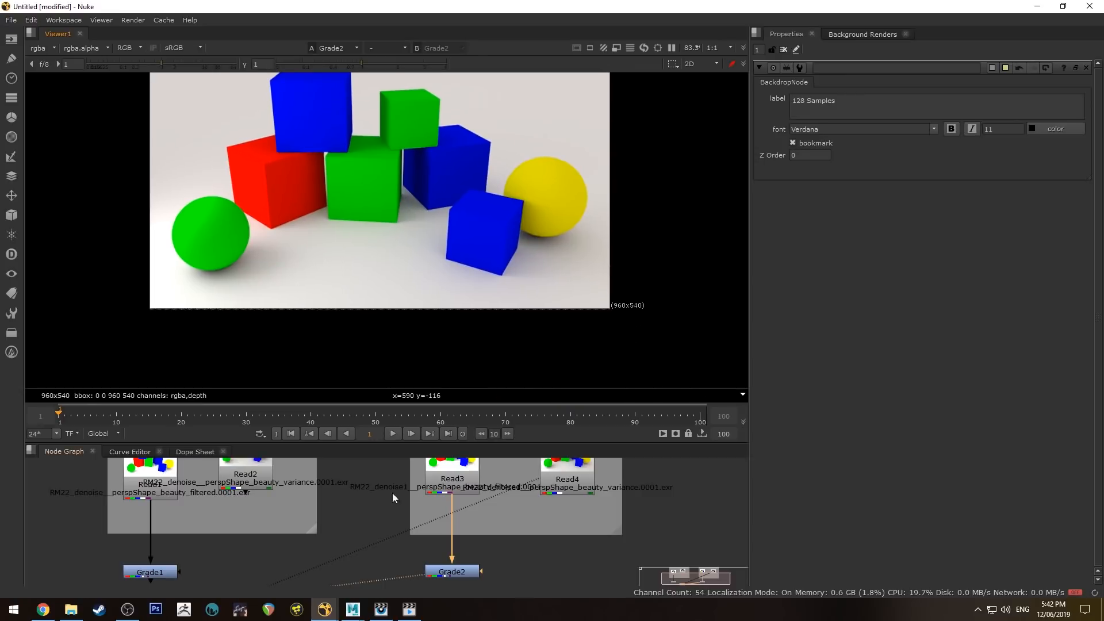
- Flip once more between Read4 and Grade2, then move the render folder window aside
{"action": "key", "text": "1"}
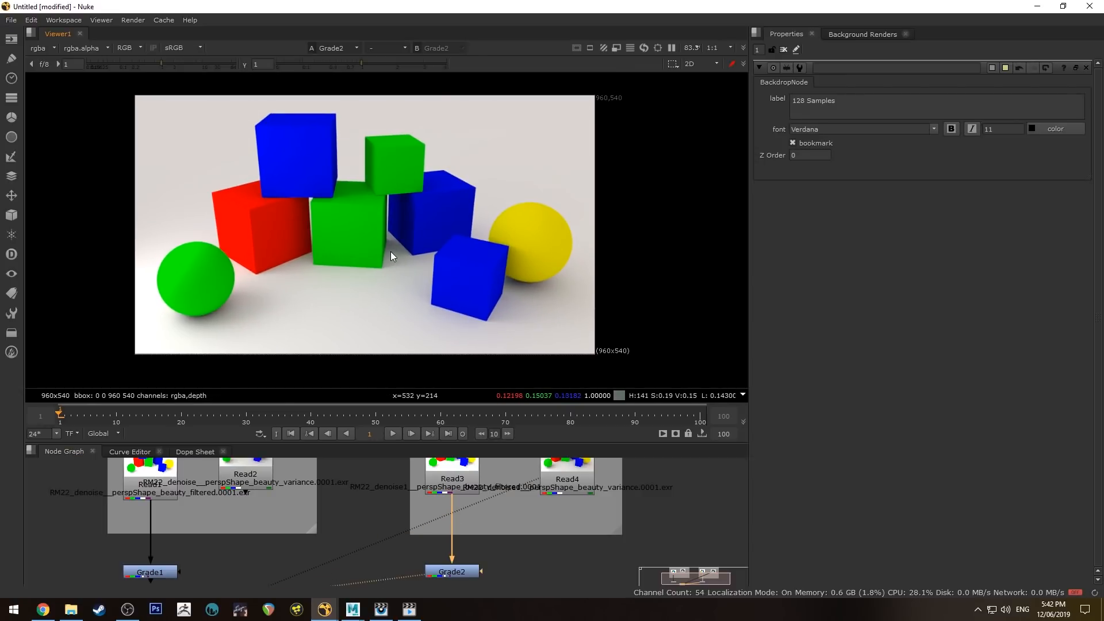
{"action": "key", "text": "2"}
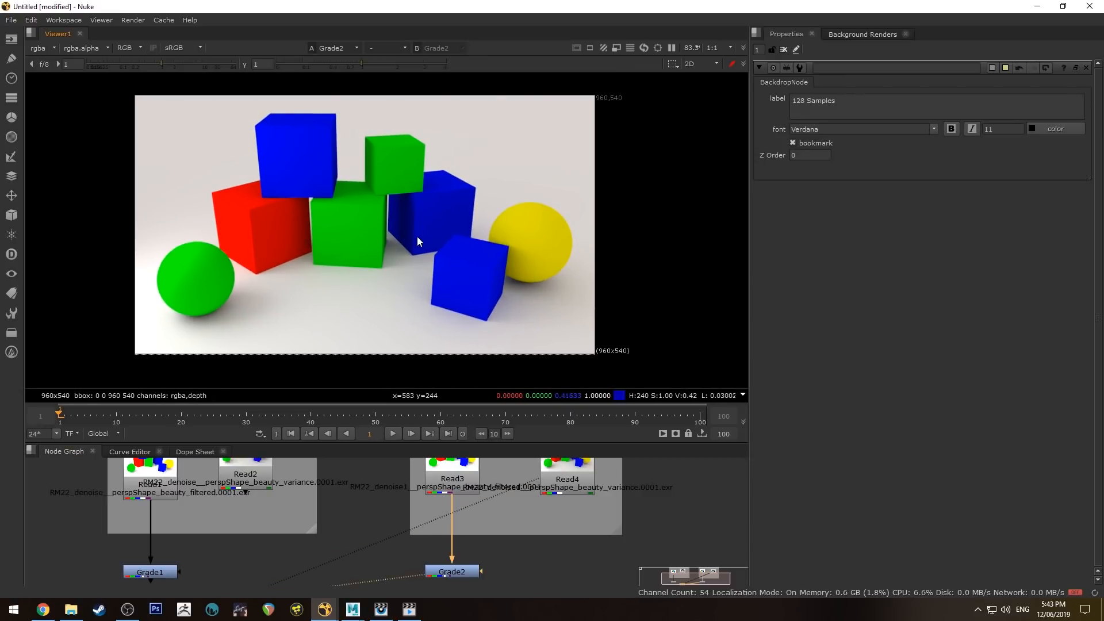
{"action": "scroll", "coordinate": [381, 254], "scroll_direction": "up", "scroll_amount": 3}
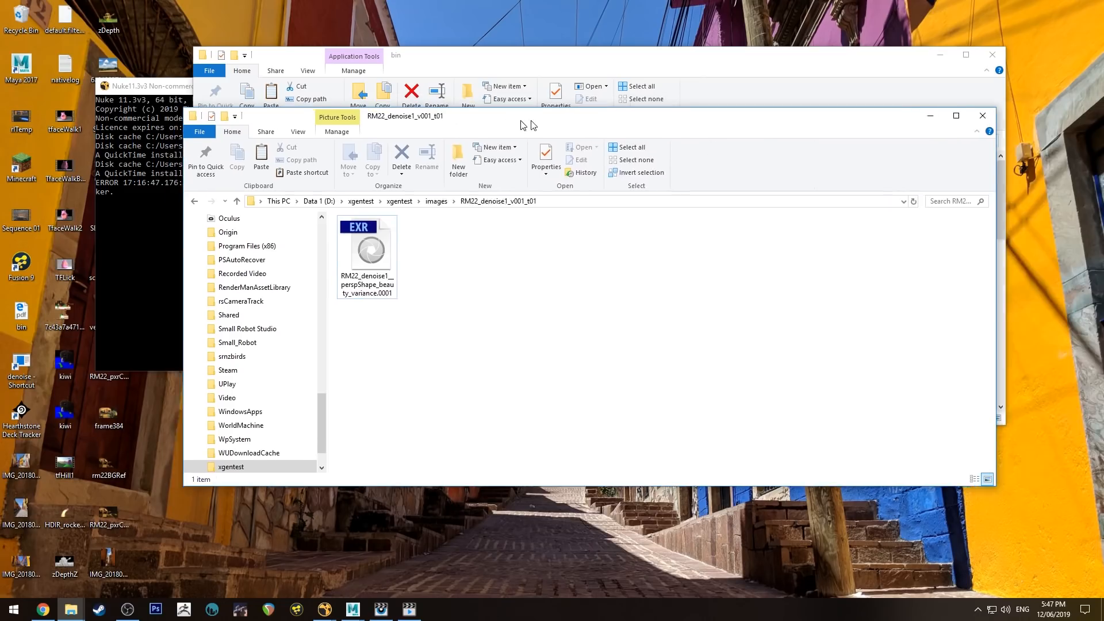
{"action": "left_click_drag", "start_coordinate": [523, 115], "coordinate": [567, 117]}
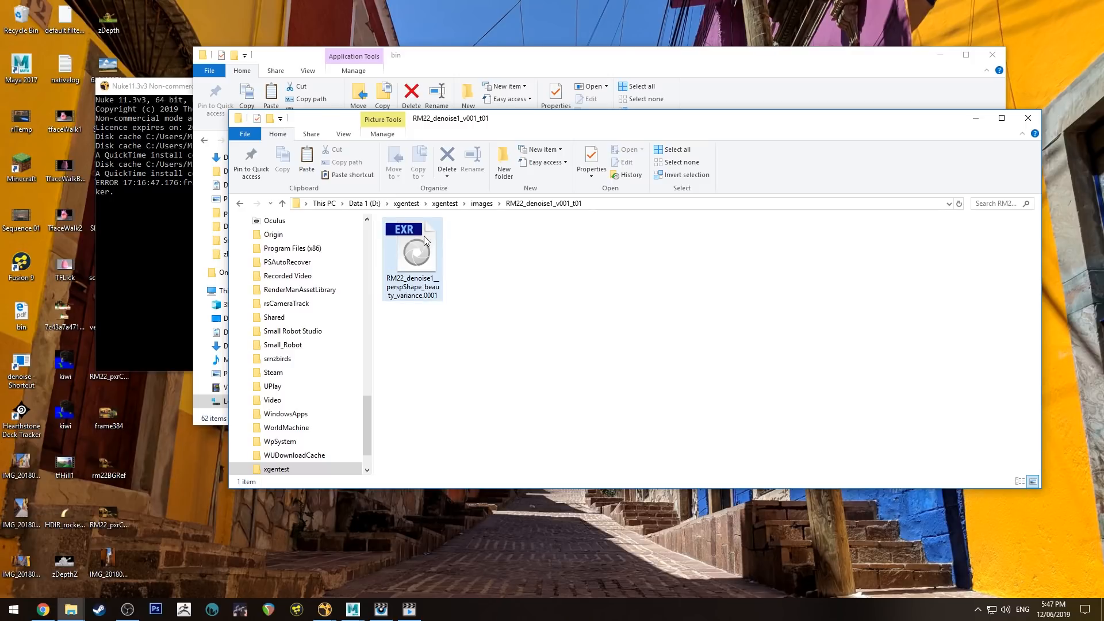
- Select the variance EXR and bring the RenderMan bin folder window forward
{"action": "left_click", "coordinate": [416, 251]}
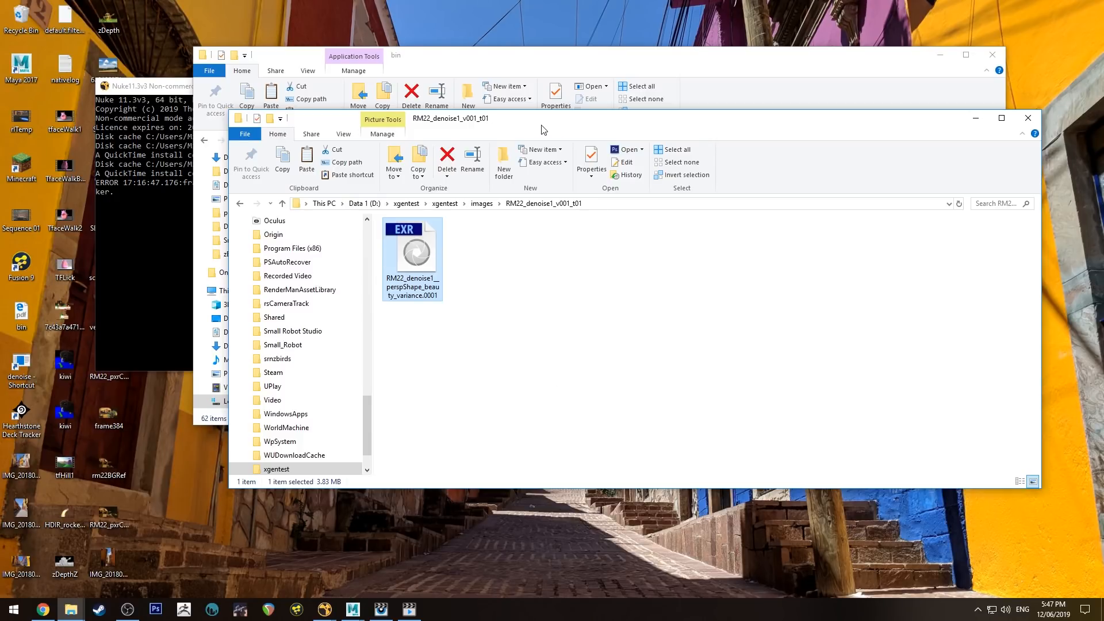
{"action": "left_click_drag", "start_coordinate": [543, 128], "coordinate": [1042, 188]}
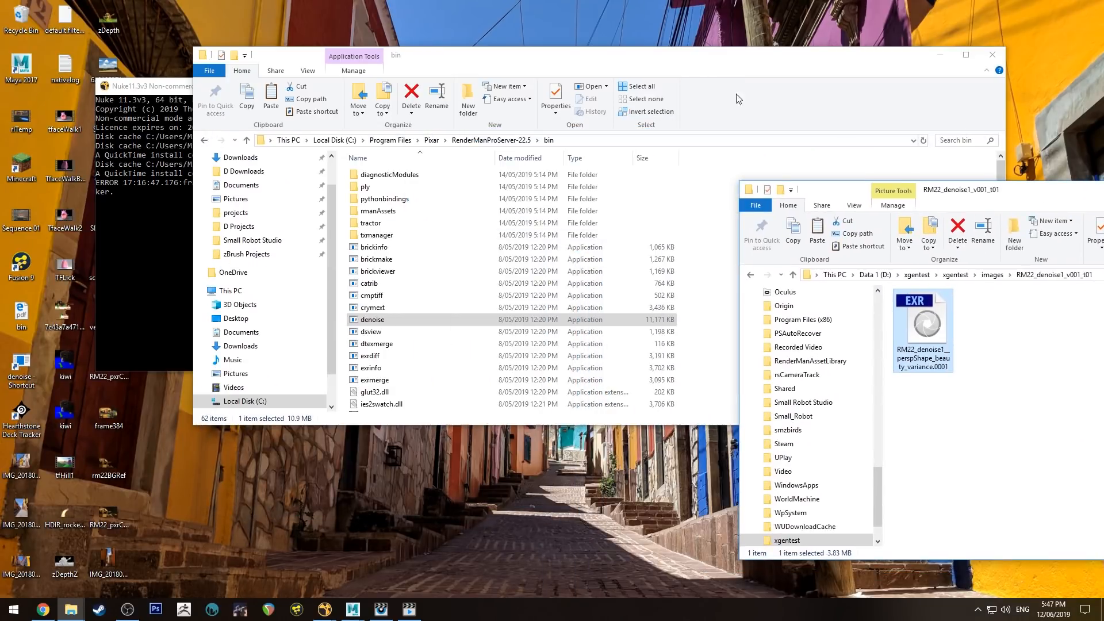
{"action": "left_click", "coordinate": [545, 56]}
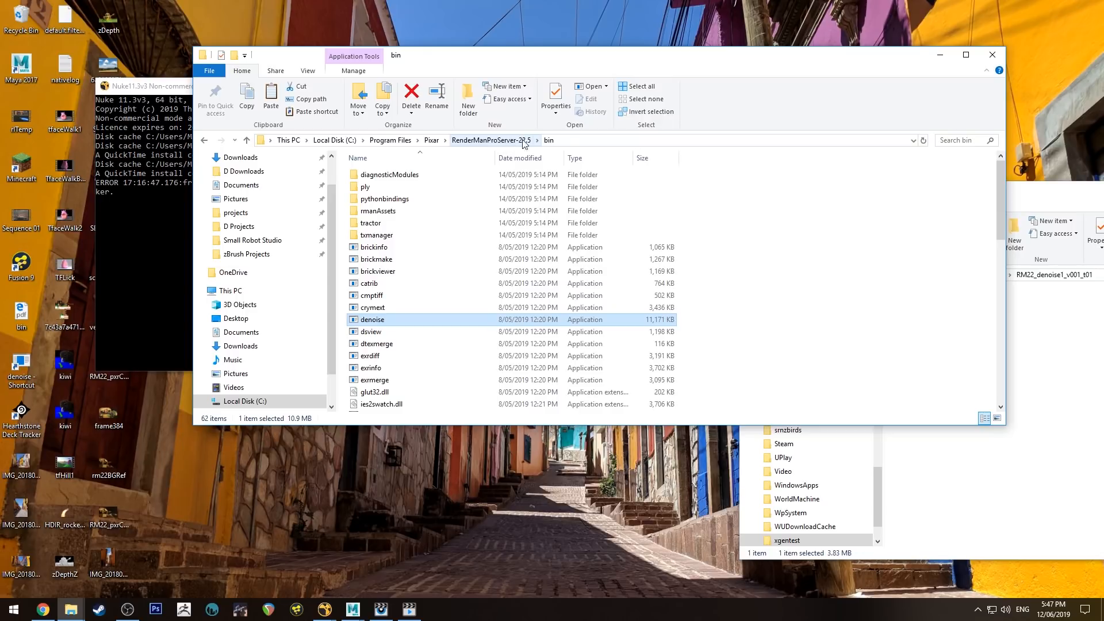
{"action": "left_click_drag", "start_coordinate": [1103, 192], "coordinate": [898, 132]}
- Select denoise.exe in the bin folder and bring the render images folder back in front
{"action": "left_click", "coordinate": [380, 323]}
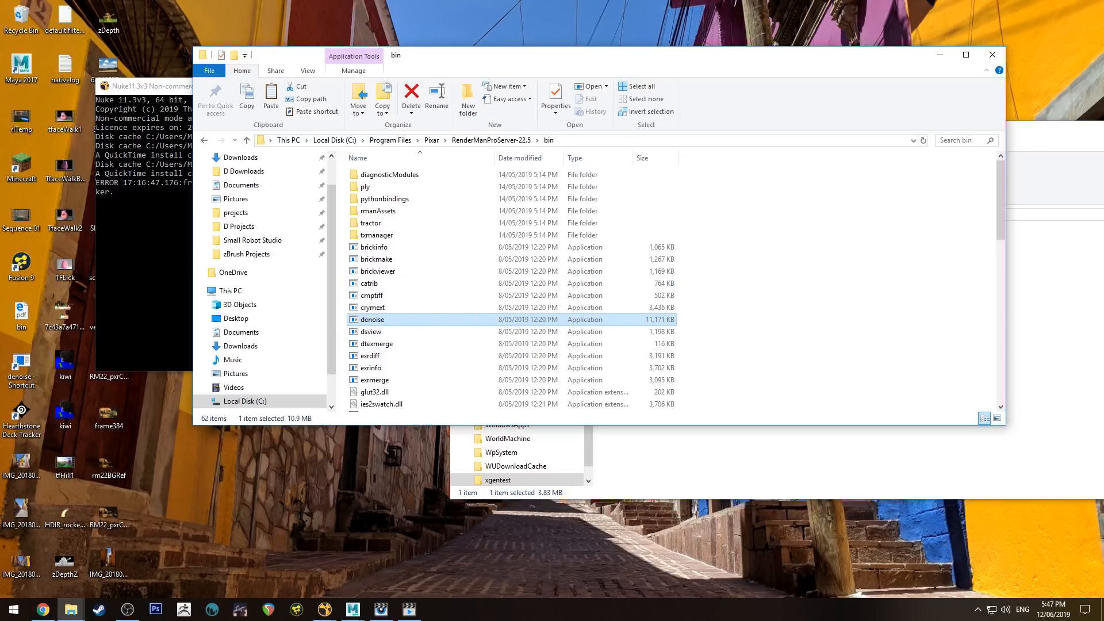
{"action": "left_click", "coordinate": [1070, 147]}
{"action": "left_click_drag", "start_coordinate": [895, 136], "coordinate": [750, 112]}
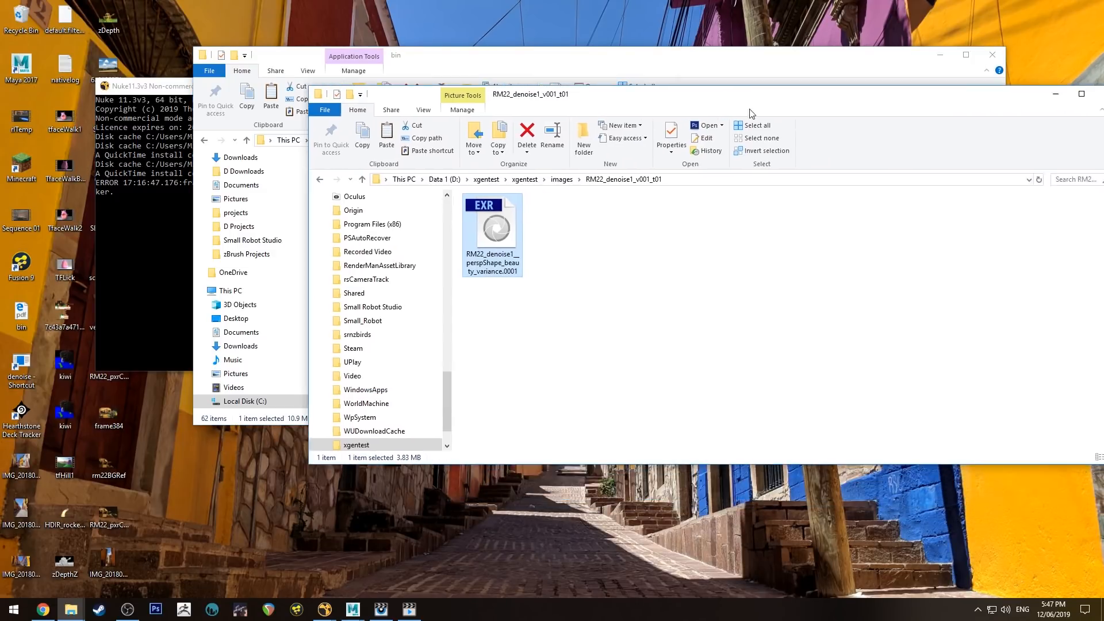
- Paste denoise.exe into the render folder and drop the variance EXR onto it
{"action": "right_click", "coordinate": [652, 296]}
{"action": "left_click", "coordinate": [566, 374]}
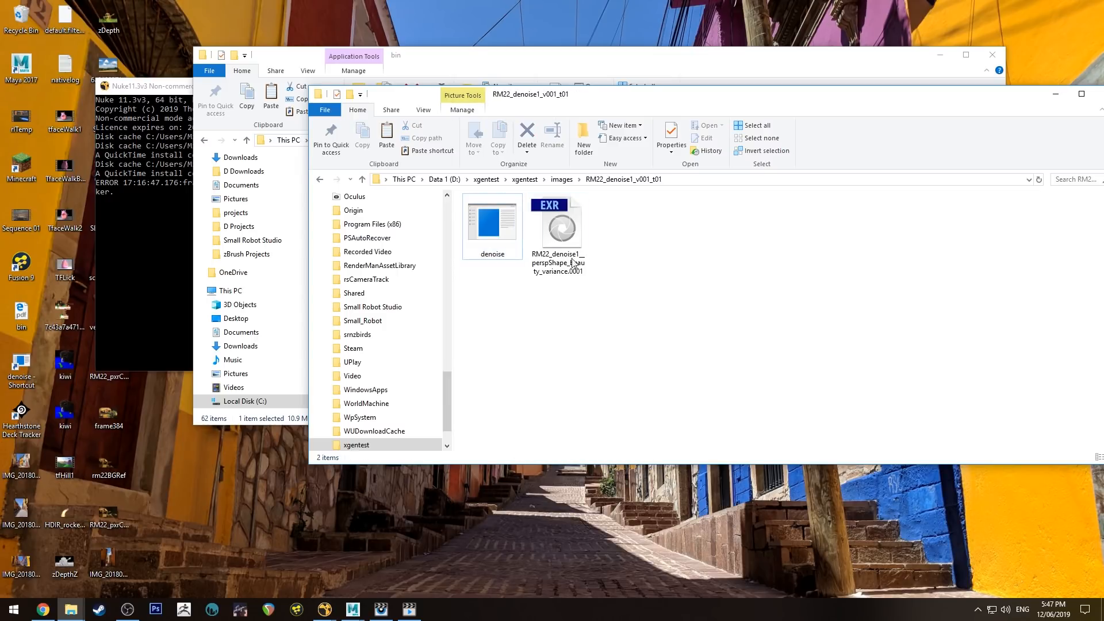
{"action": "left_click", "coordinate": [559, 236]}
{"action": "left_click_drag", "start_coordinate": [554, 215], "coordinate": [493, 233]}
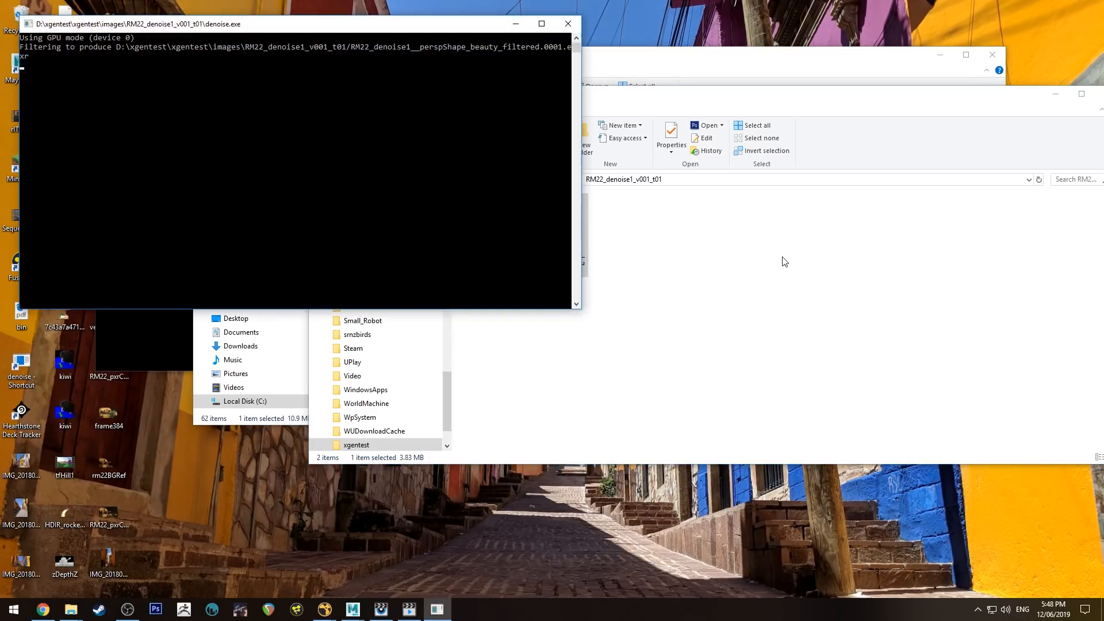
- Load the filtered and variance EXRs into Nuke's Node Graph and view Read2
{"action": "left_click", "coordinate": [739, 252]}
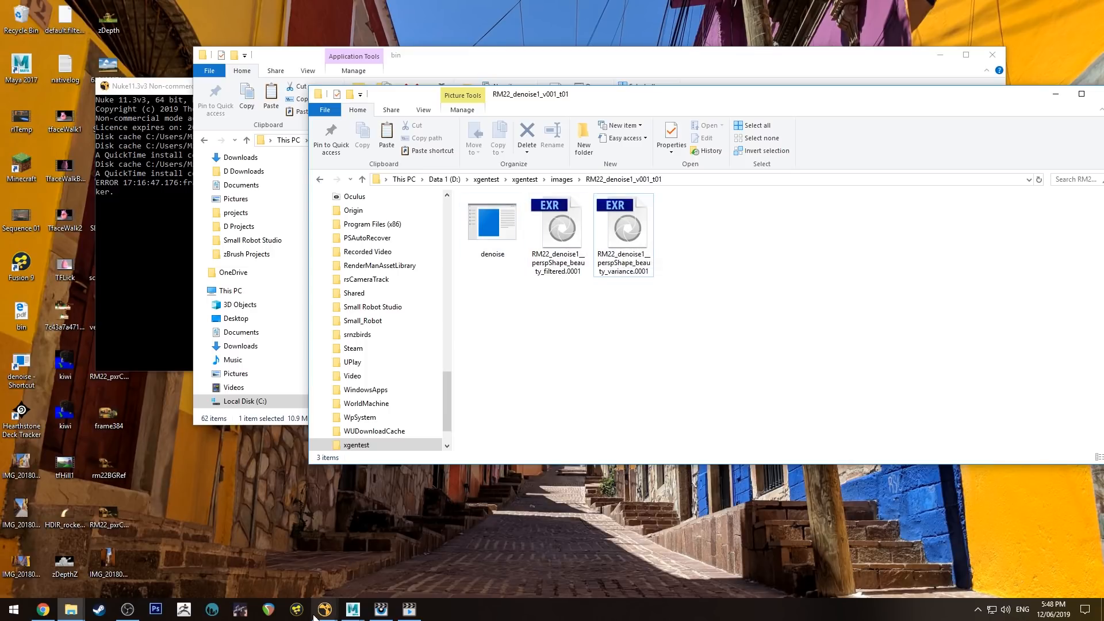
{"action": "left_click_drag", "start_coordinate": [684, 299], "coordinate": [414, 521]}
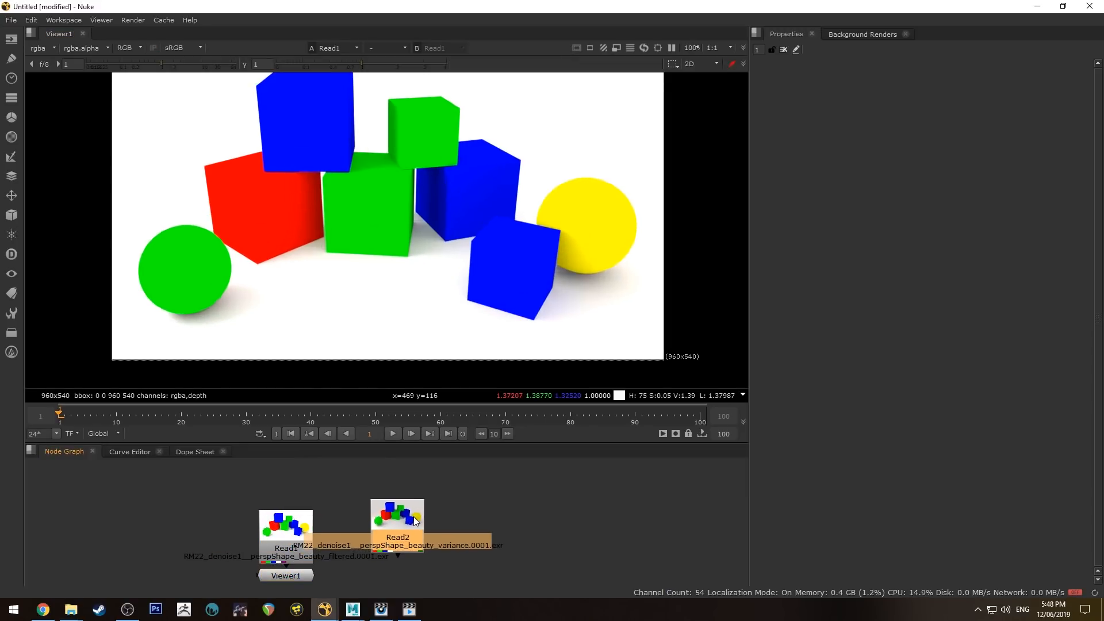
{"action": "key", "text": "2"}
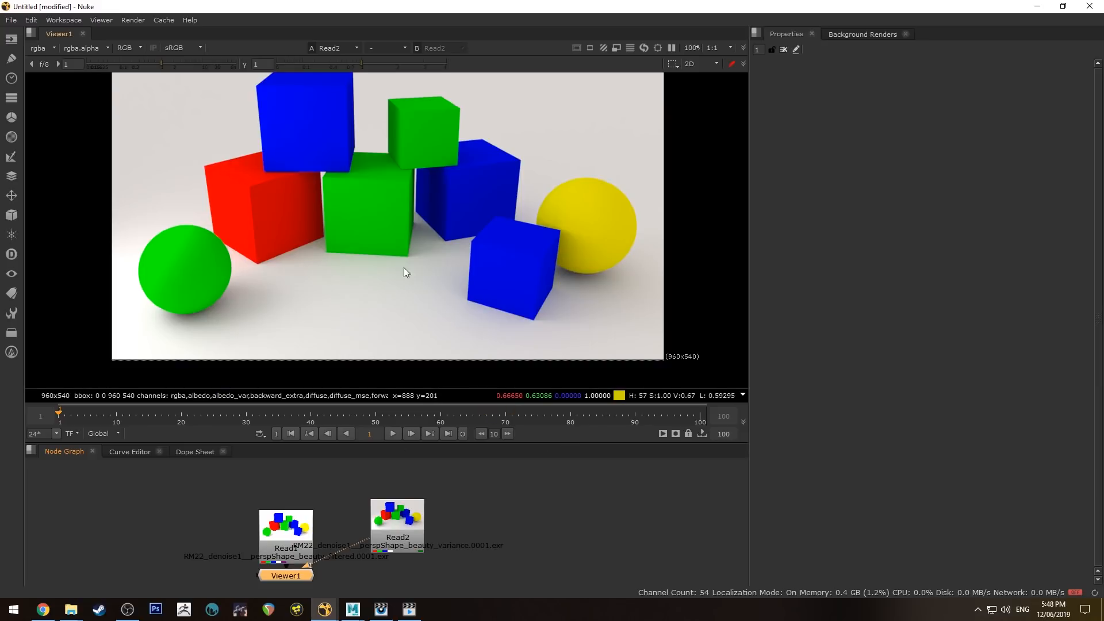
{"action": "scroll", "coordinate": [478, 248], "scroll_direction": "down", "scroll_amount": 1}
{"action": "scroll", "coordinate": [477, 247], "scroll_direction": "up", "scroll_amount": 1}
{"action": "middle_click_drag", "start_coordinate": [474, 228], "coordinate": [470, 247]}
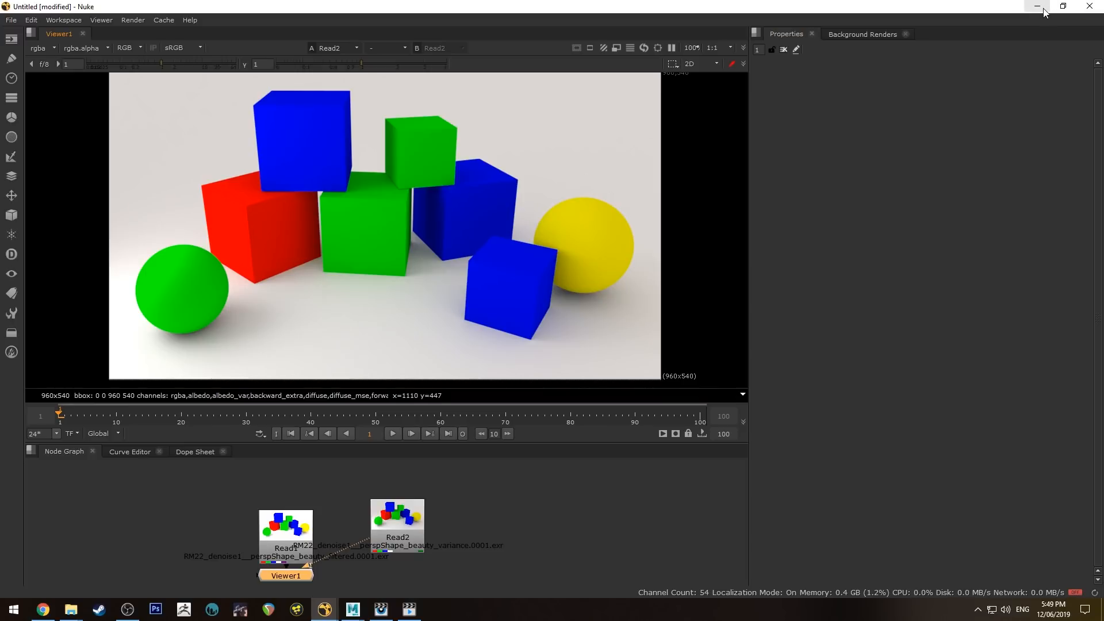
{"action": "middle_click_drag", "start_coordinate": [438, 210], "coordinate": [489, 216]}
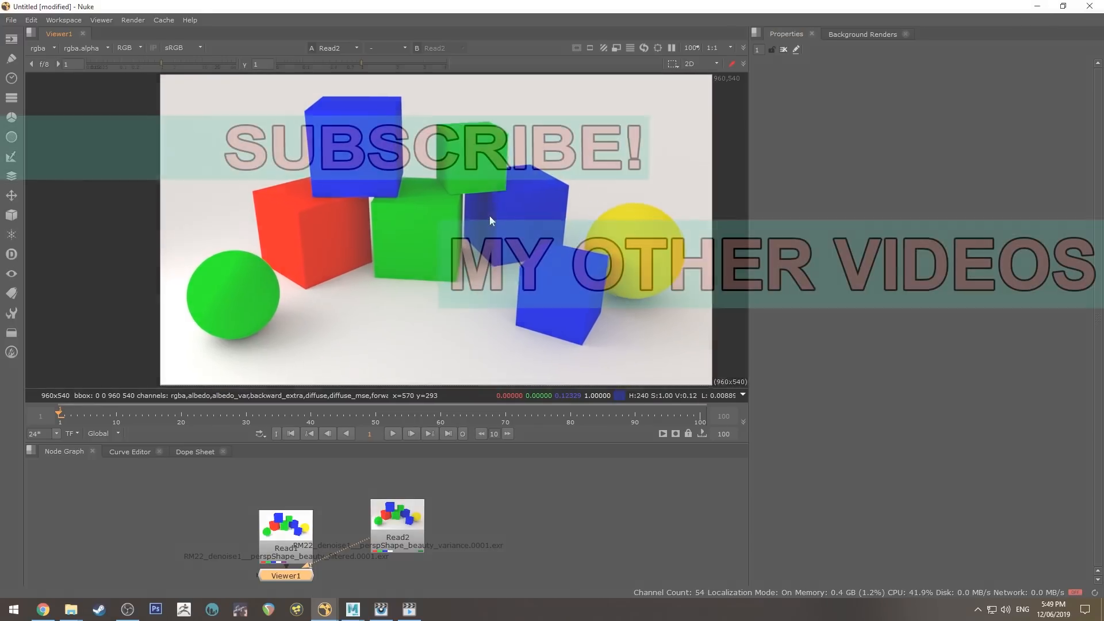
{"action": "middle_click_drag", "start_coordinate": [472, 211], "coordinate": [467, 207]}
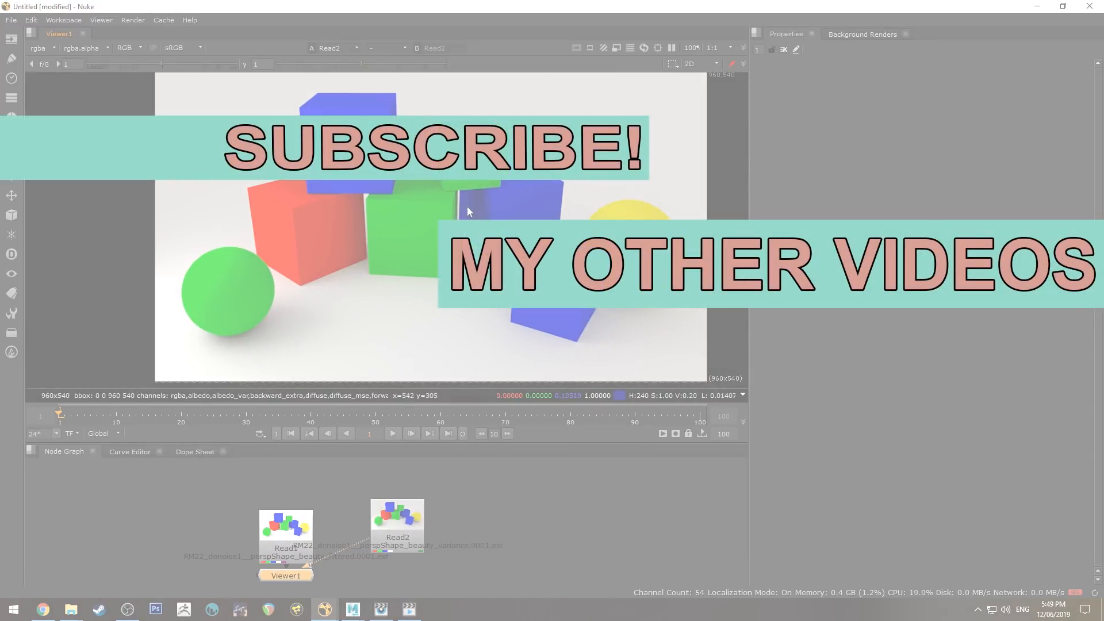